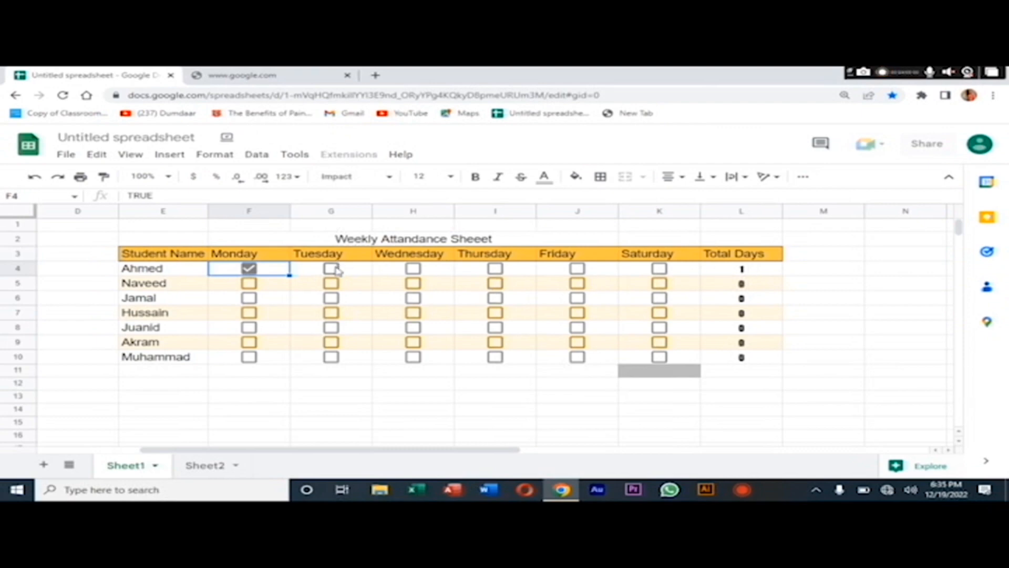
- Tick the Tuesday and Wednesday checkboxes for the first student and the Wednesday checkboxes for the next three students
{"action": "left_click", "coordinate": [331, 268]}
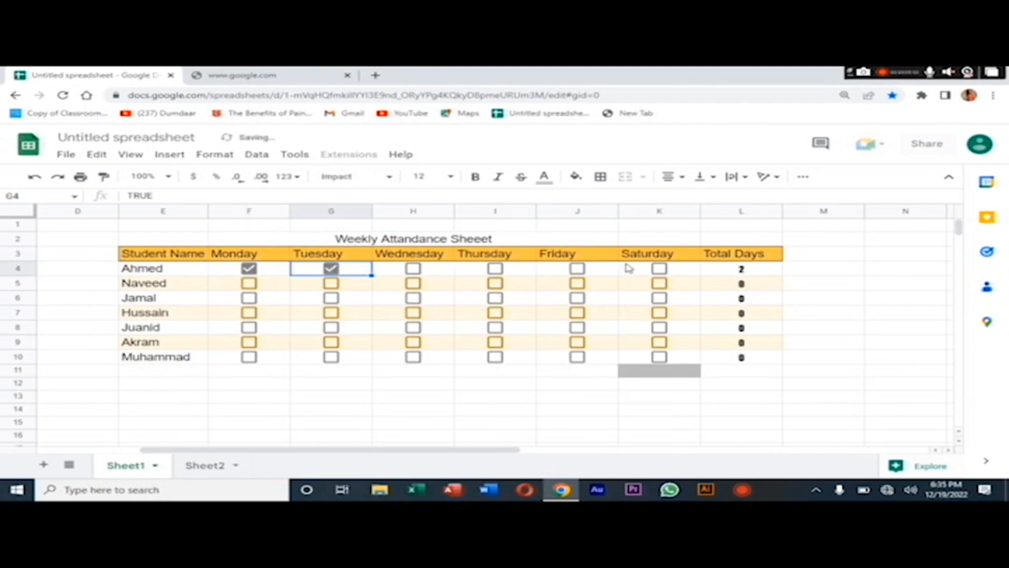
{"action": "left_click", "coordinate": [414, 269]}
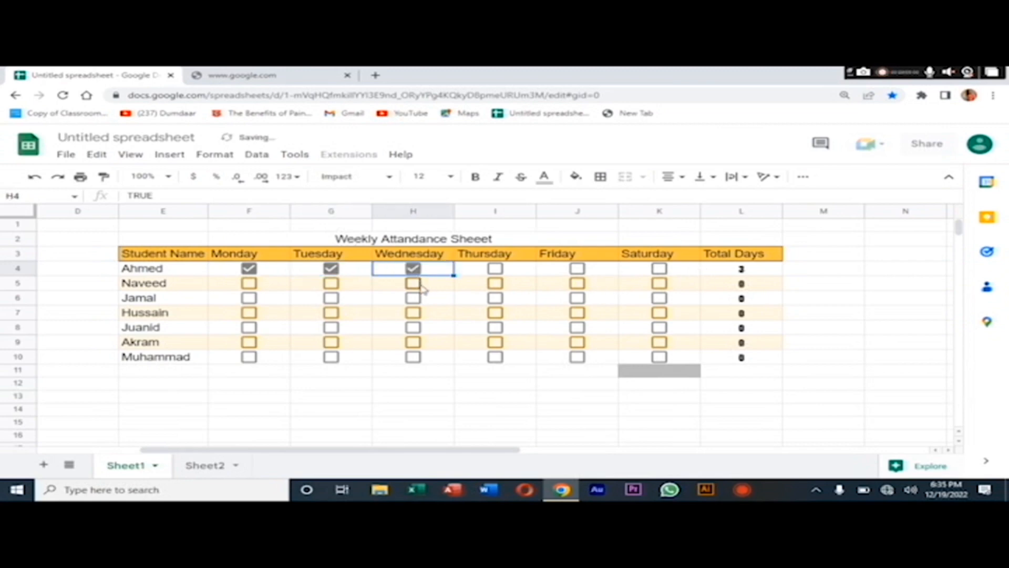
{"action": "left_click", "coordinate": [416, 284]}
{"action": "left_click", "coordinate": [414, 300]}
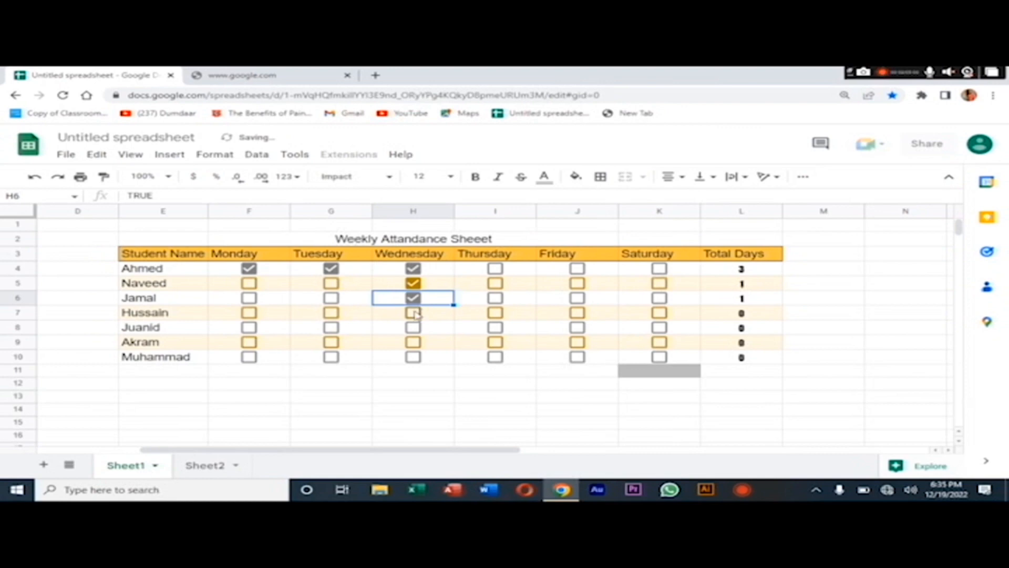
{"action": "left_click", "coordinate": [415, 313]}
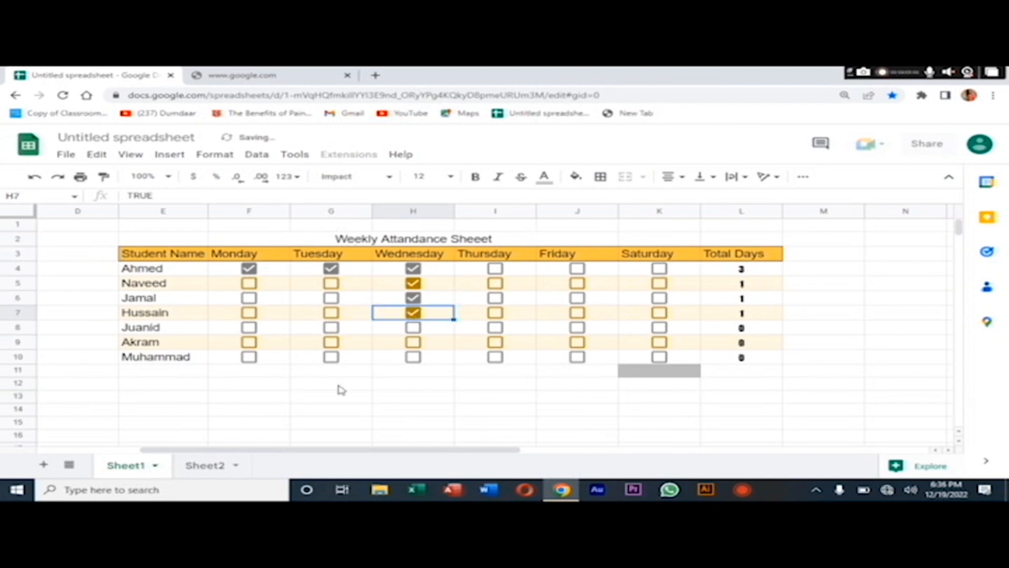
- Add a new sheet and enter the header "Student Name" in cell E3
{"action": "left_click", "coordinate": [44, 466]}
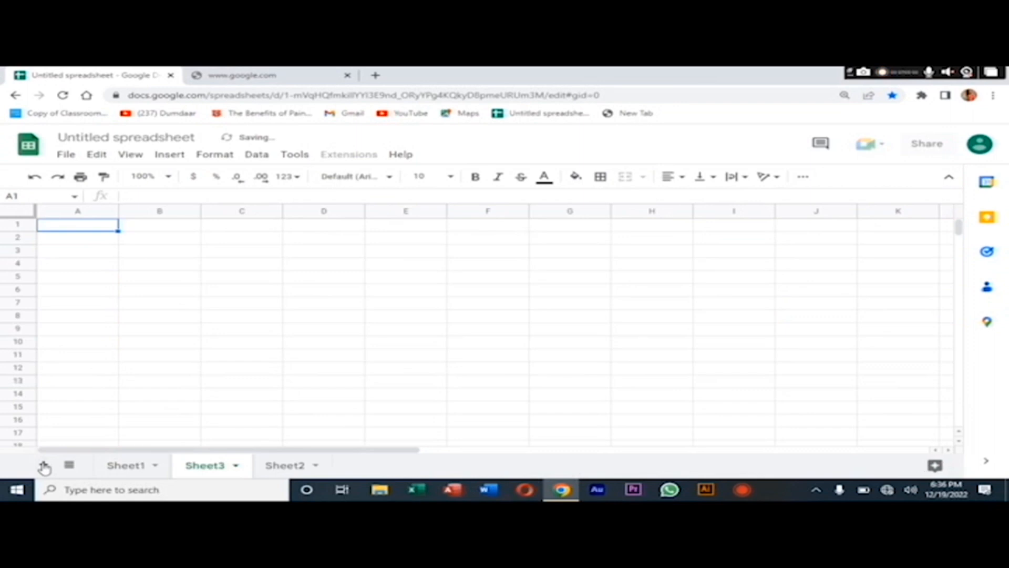
{"action": "left_click", "coordinate": [404, 247]}
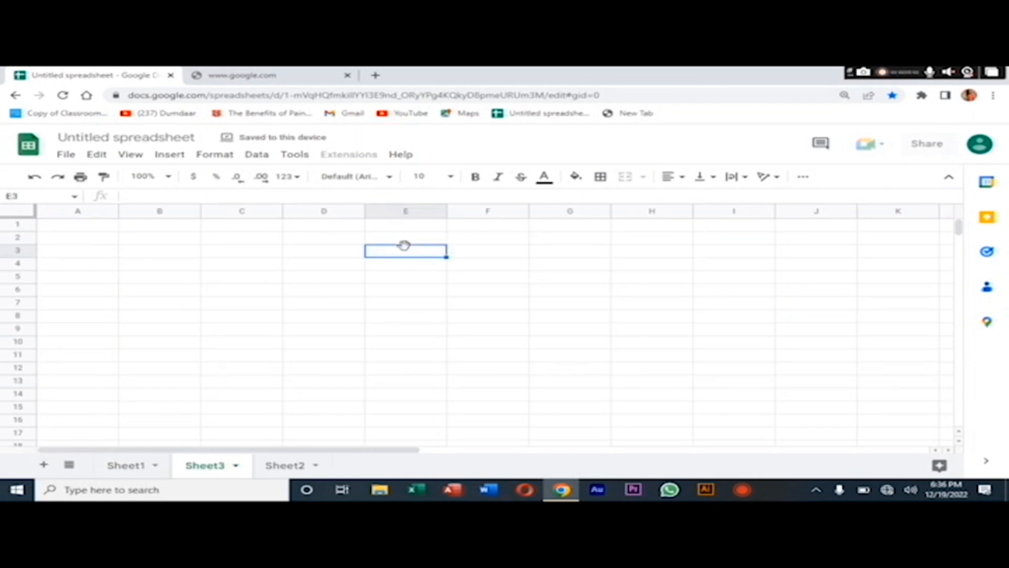
{"action": "type", "text": "S"}
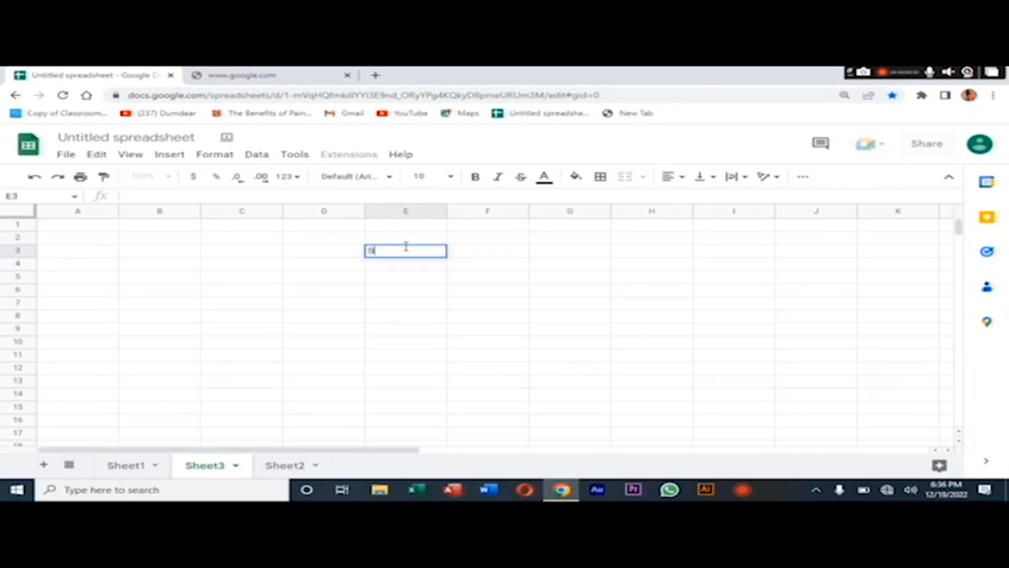
{"action": "type", "text": "tudent"}
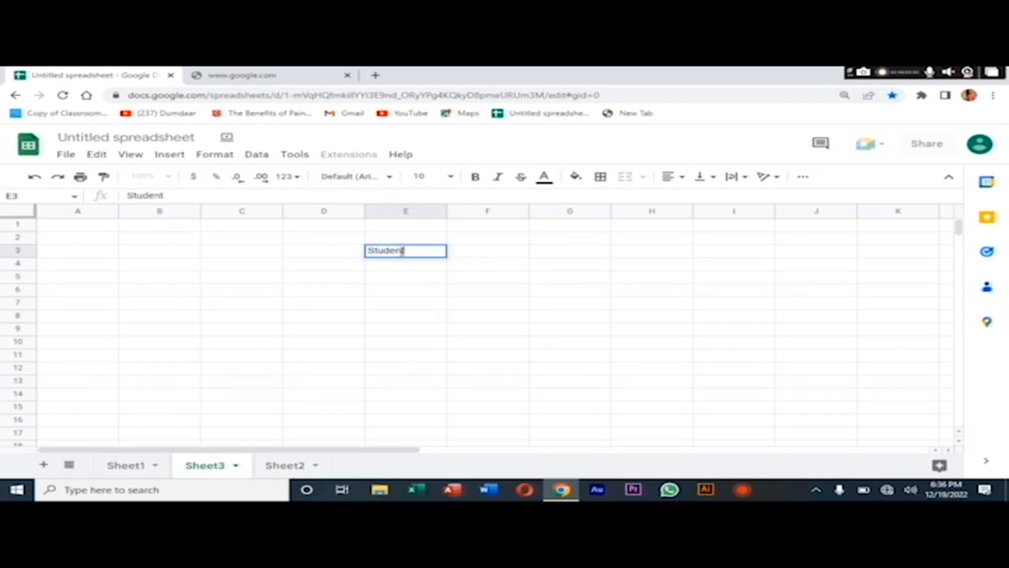
{"action": "left_click", "coordinate": [402, 252]}
{"action": "key", "text": "BackSpace"}
{"action": "type", "text": "Namee"}
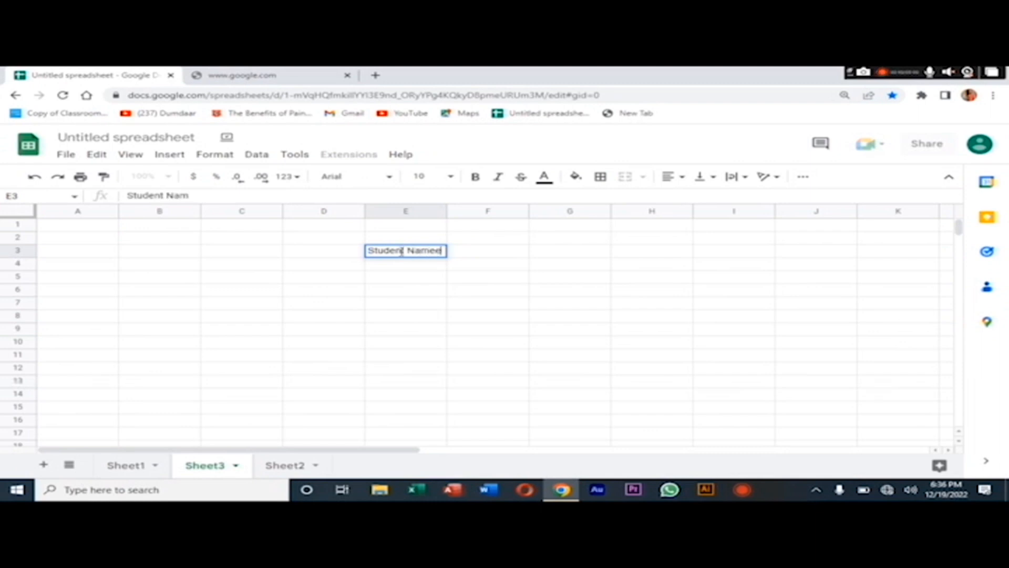
{"action": "key", "text": "BackSpace"}
- Enter the first two students' names in cells E4 and E5 under the Student Name header
{"action": "left_click", "coordinate": [404, 266]}
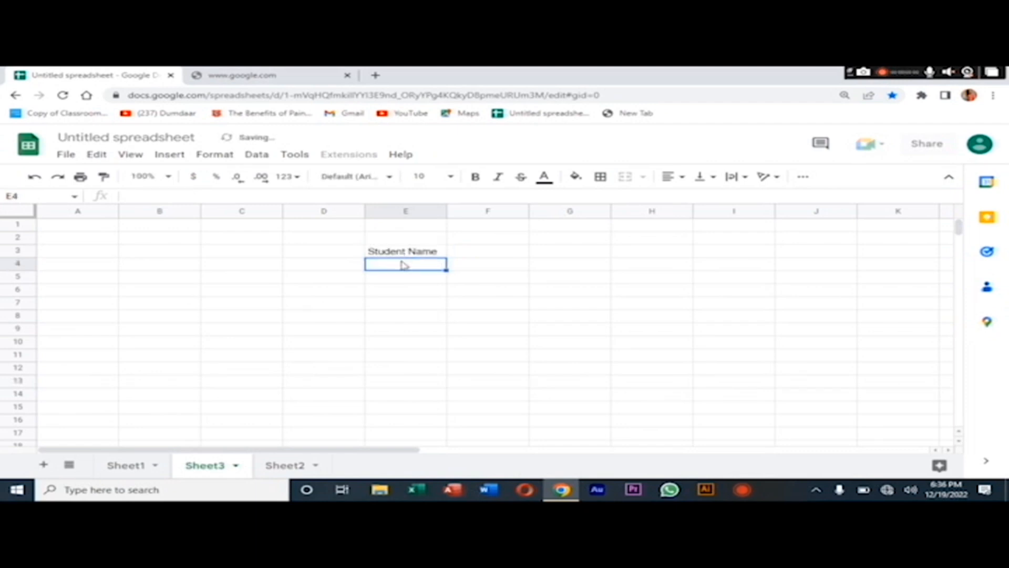
{"action": "type", "text": "Ah"}
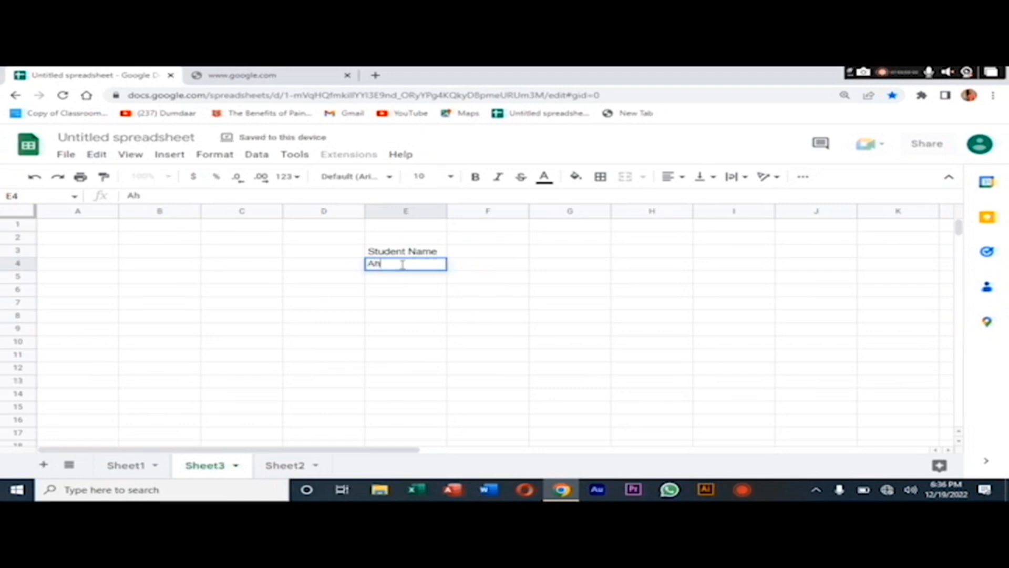
{"action": "type", "text": "med"}
{"action": "key", "text": "Return"}
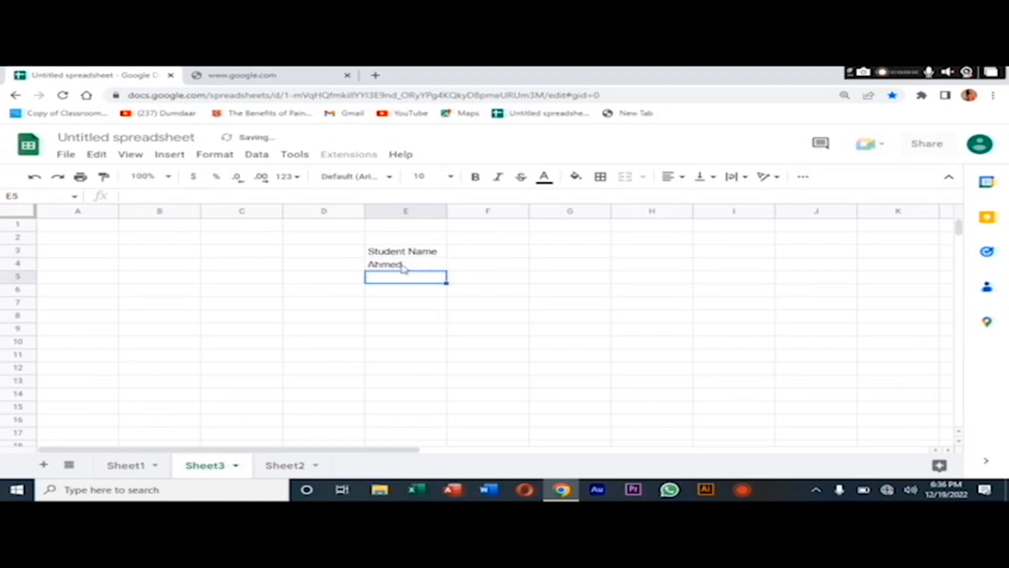
{"action": "type", "text": "Naveed"}
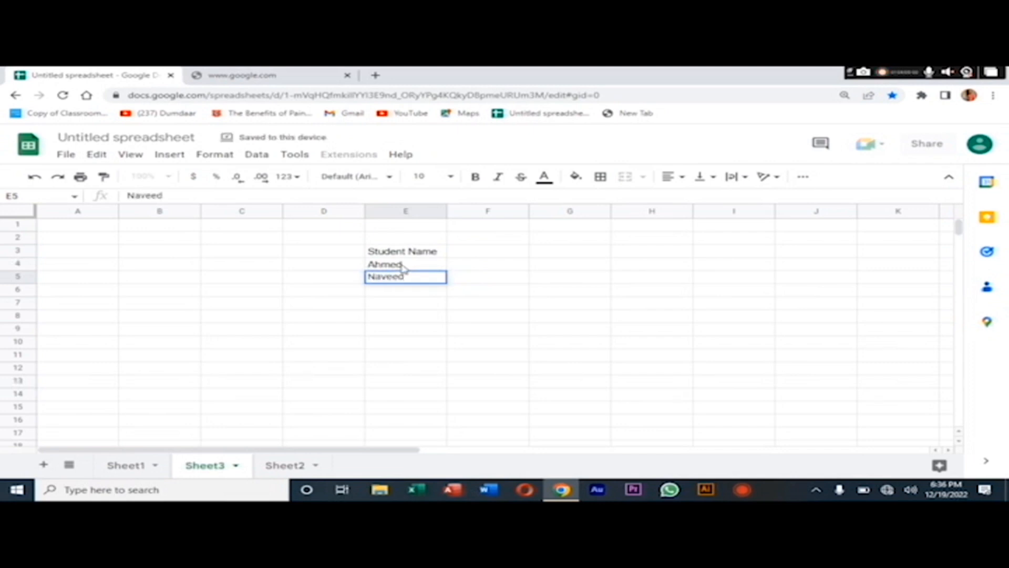
{"action": "key", "text": "Return"}
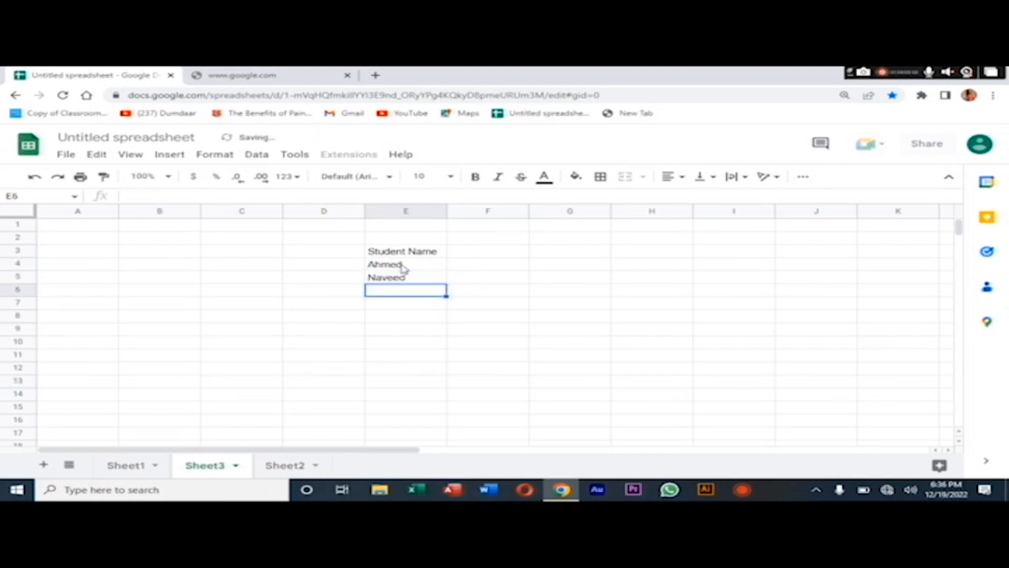
- Enter two more students' names in cells E6 and E7
{"action": "type", "text": "Jbbar"}
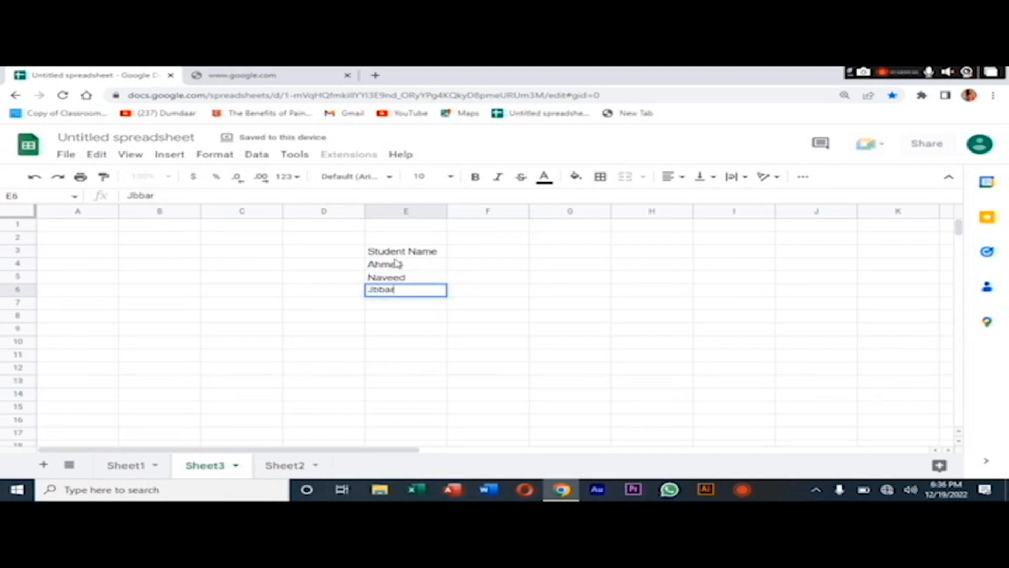
{"action": "key", "text": "BackSpace"}
{"action": "key", "text": "BackSpace"}
{"action": "key", "text": "BackSpace"}
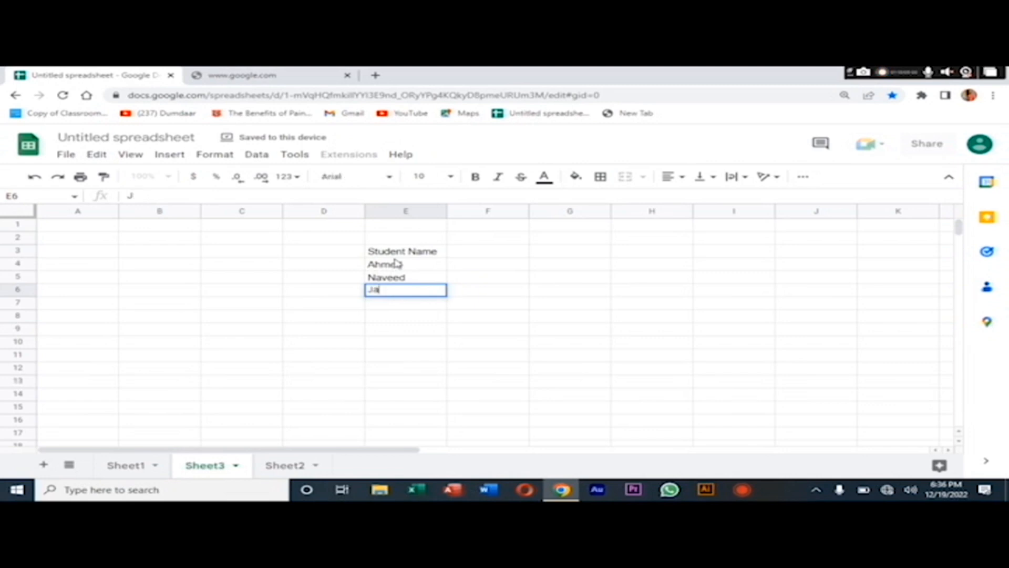
{"action": "type", "text": "abbar"}
{"action": "key", "text": "Return"}
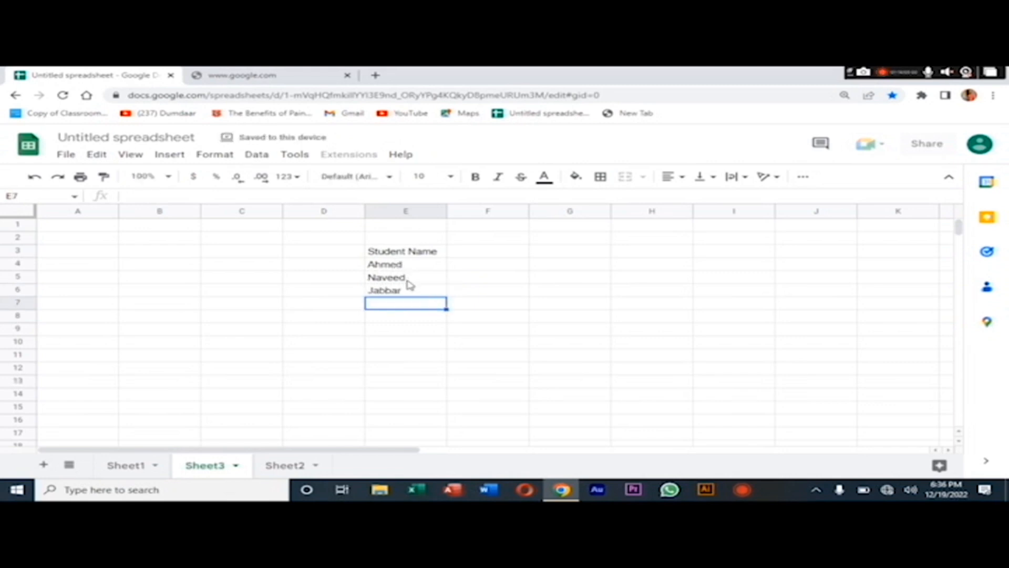
{"action": "type", "text": "Ar"}
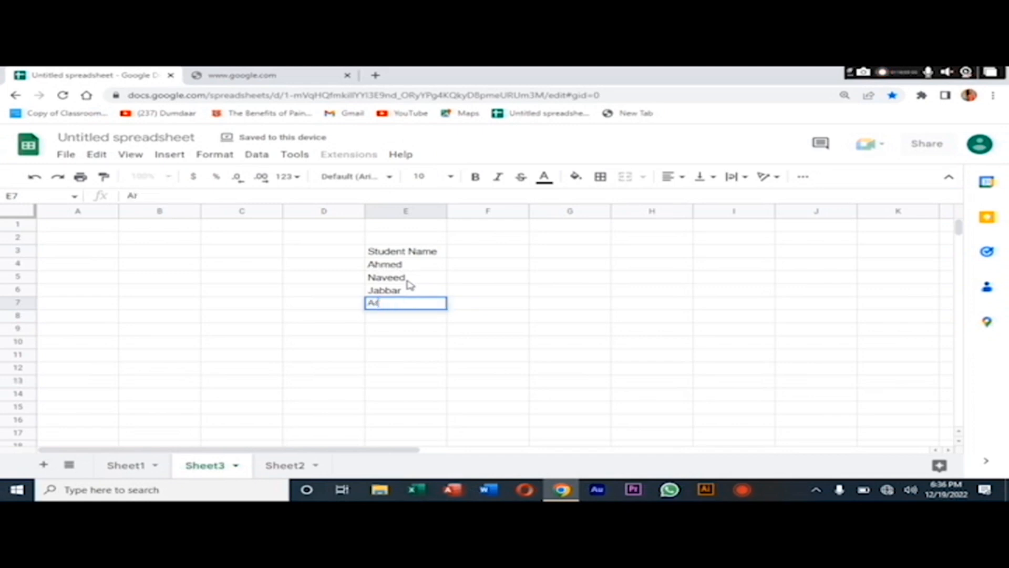
{"action": "type", "text": "slan"}
{"action": "key", "text": "Tab"}
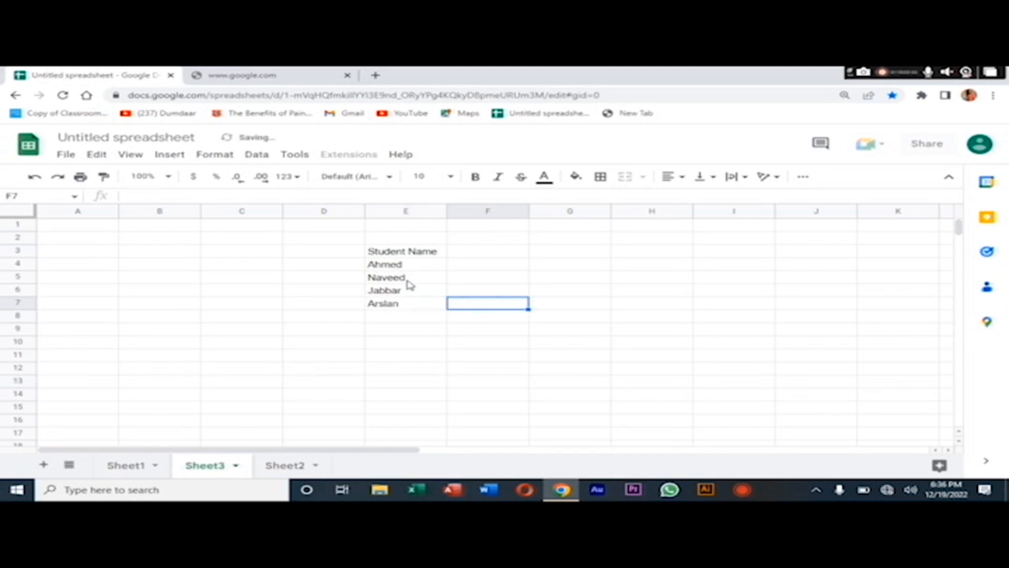
- Enter "Monday" in cell F3 and autofill the weekday headers across row 3 through Saturday in K3
{"action": "key", "text": "Up"}
{"action": "key", "text": "Up"}
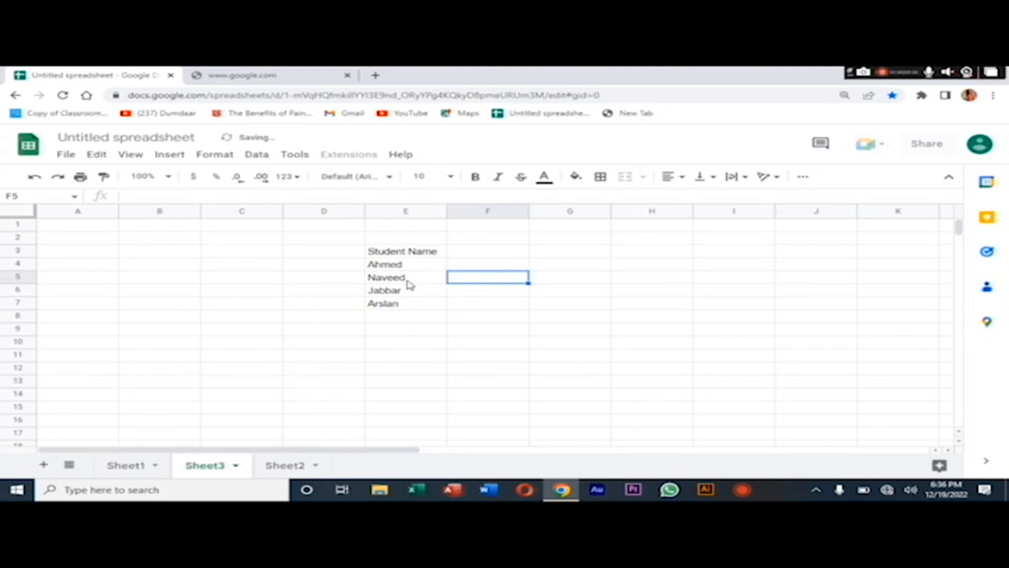
{"action": "key", "text": "Up"}
{"action": "key", "text": "Up"}
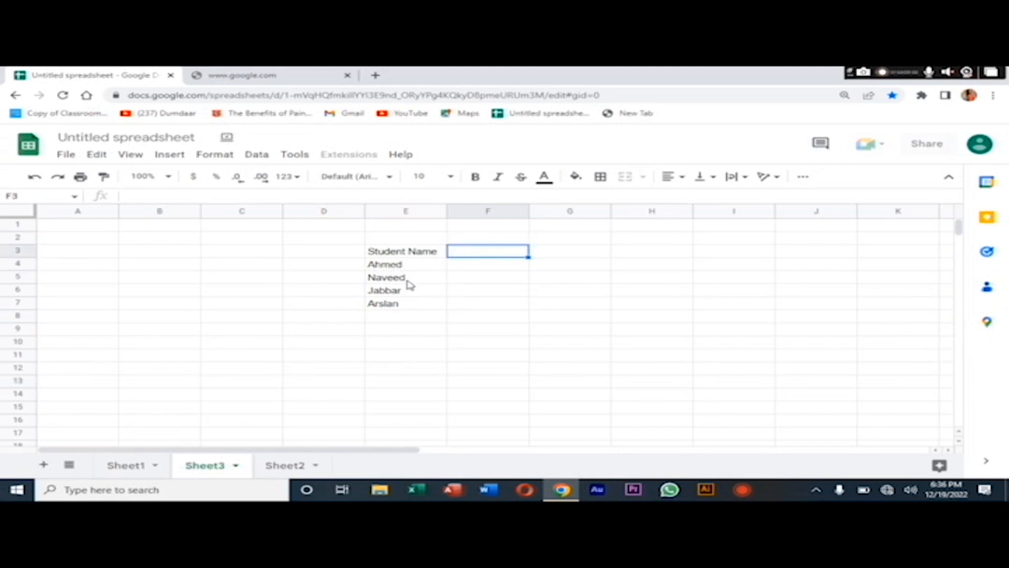
{"action": "type", "text": "Mondday"}
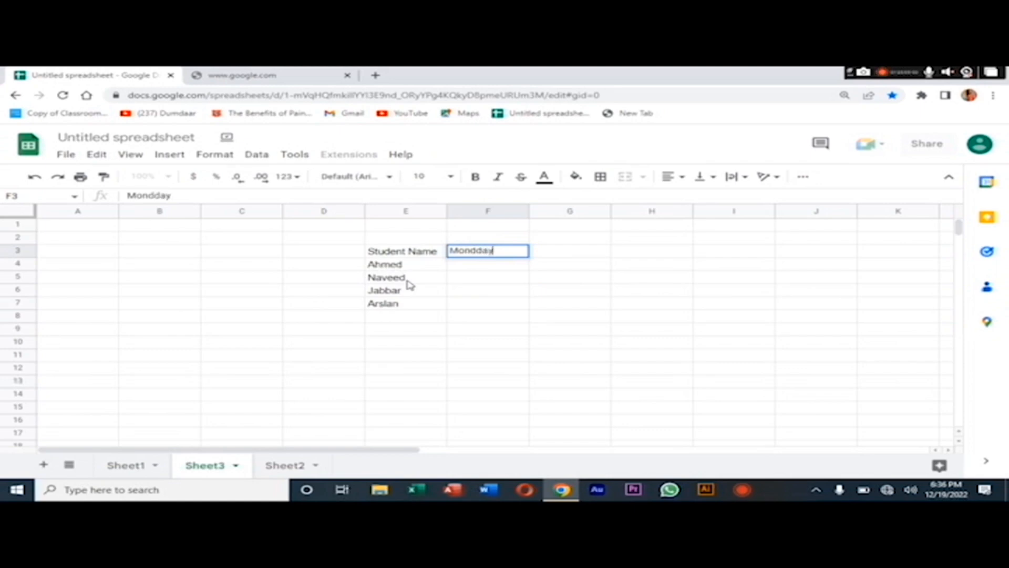
{"action": "key", "text": "BackSpace"}
{"action": "key", "text": "BackSpace"}
{"action": "key", "text": "BackSpace"}
{"action": "type", "text": "ay"}
{"action": "left_click", "coordinate": [582, 255]}
{"action": "left_click", "coordinate": [519, 256]}
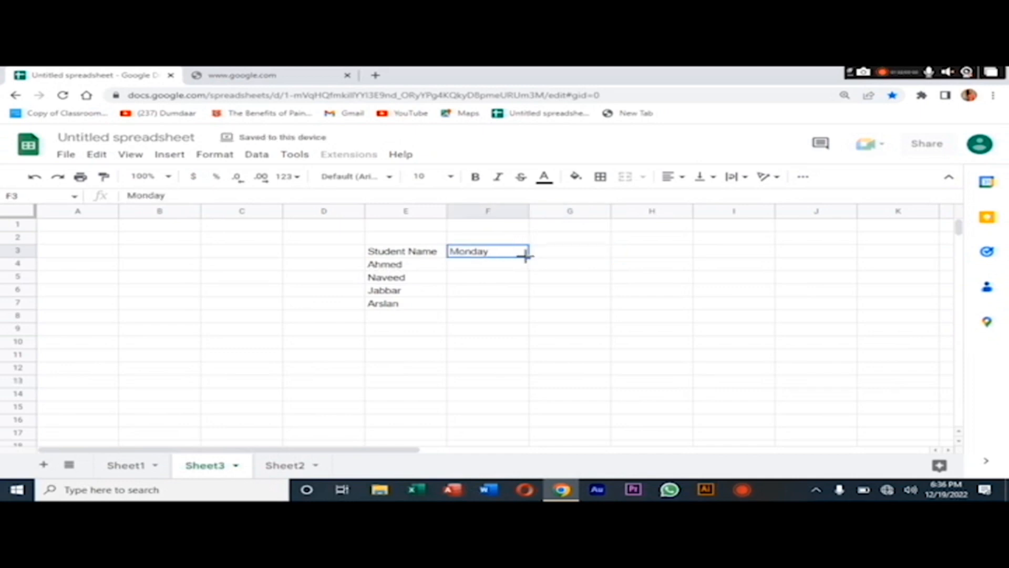
{"action": "left_click_drag", "start_coordinate": [527, 256], "coordinate": [870, 255]}
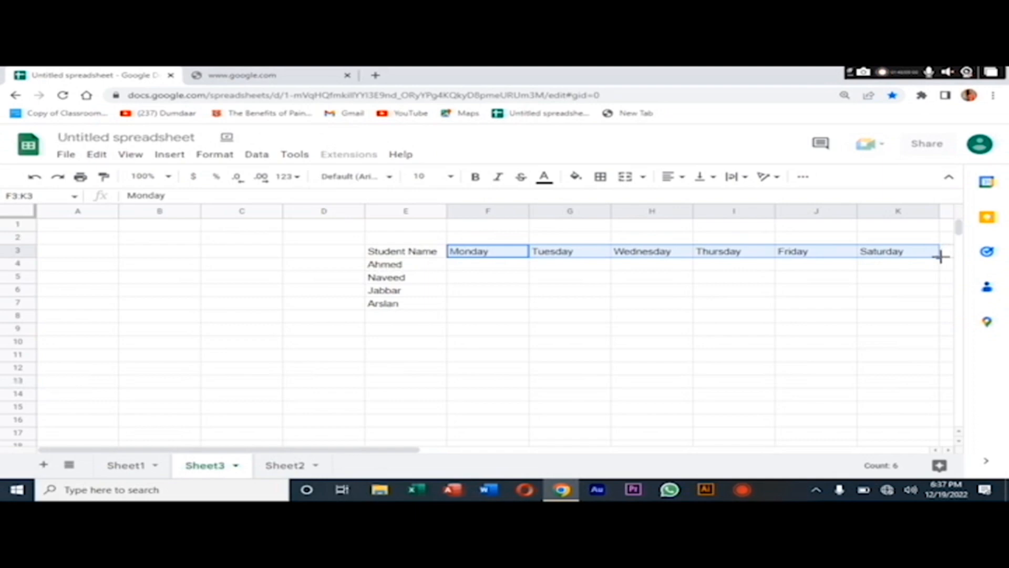
- Insert checkboxes in cells F4:K7 for all four students from Monday to Saturday
{"action": "left_click", "coordinate": [504, 271]}
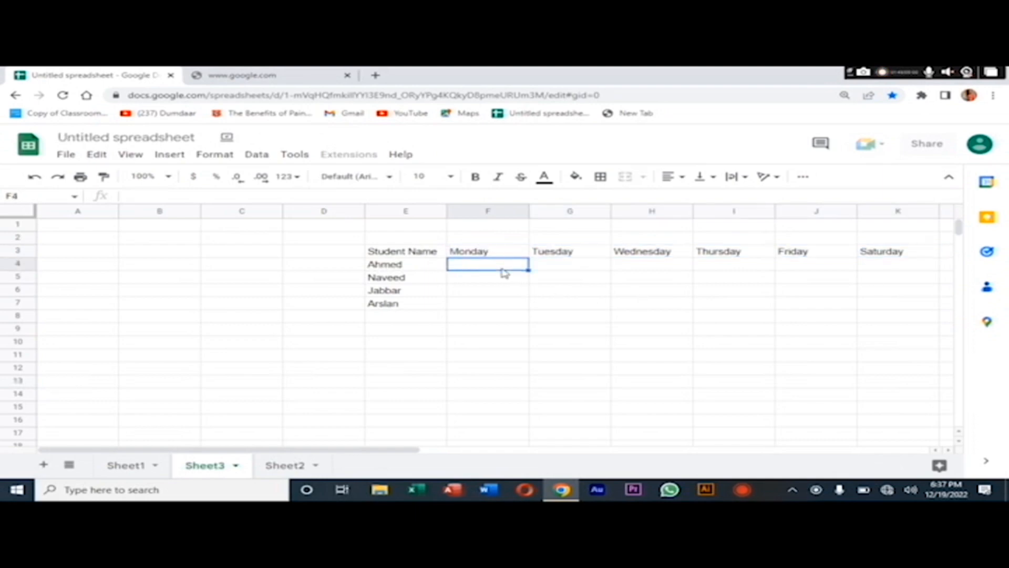
{"action": "key", "text": "shift+Down"}
{"action": "key", "text": "shift+Down"}
{"action": "key", "text": "shift+Down"}
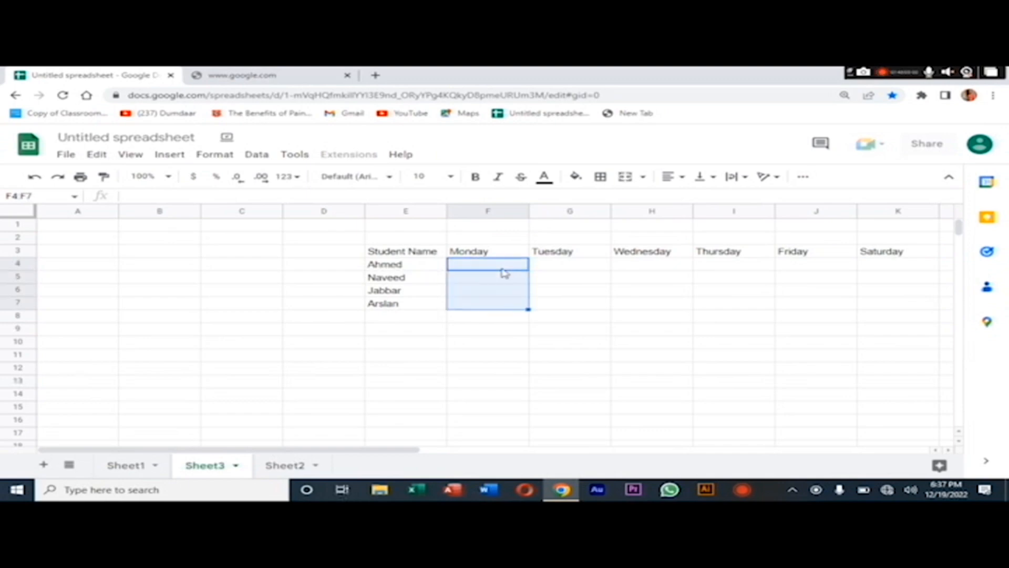
{"action": "key", "text": "shift+Right"}
{"action": "key", "text": "shift+Right"}
{"action": "key", "text": "shift+Right"}
{"action": "key", "text": "shift+Right"}
{"action": "key", "text": "shift+Right"}
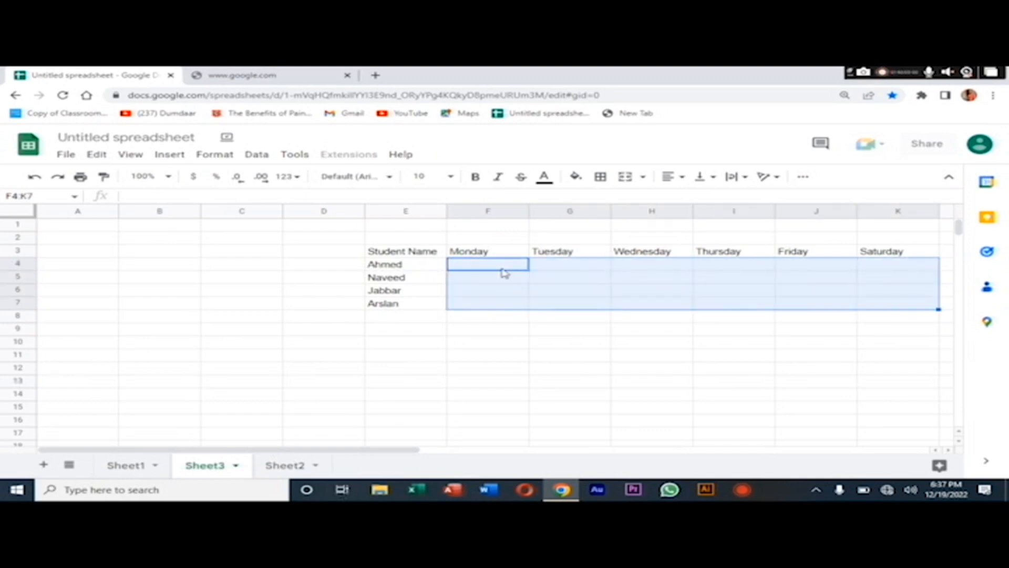
{"action": "left_click", "coordinate": [181, 165]}
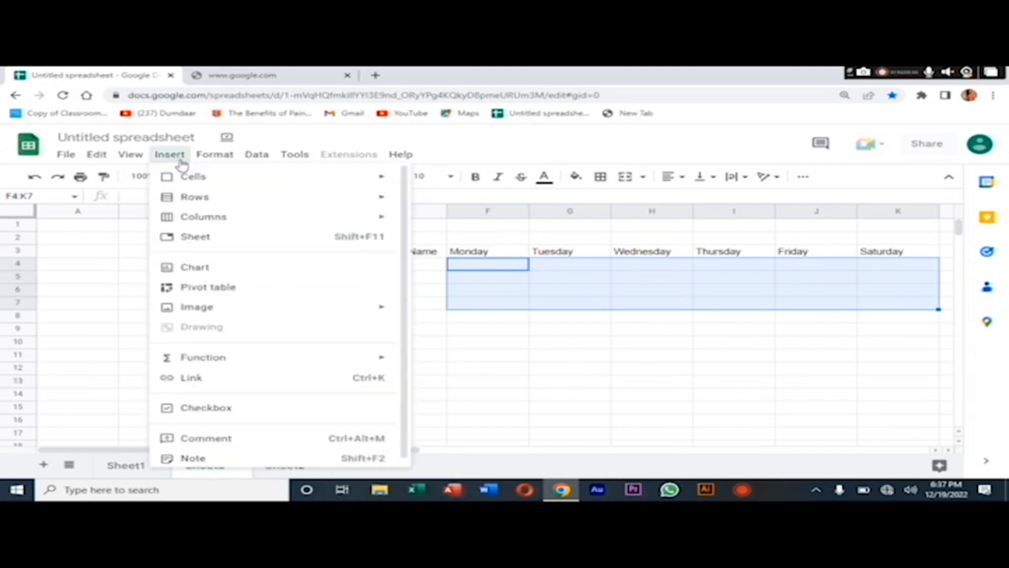
{"action": "left_click", "coordinate": [226, 410]}
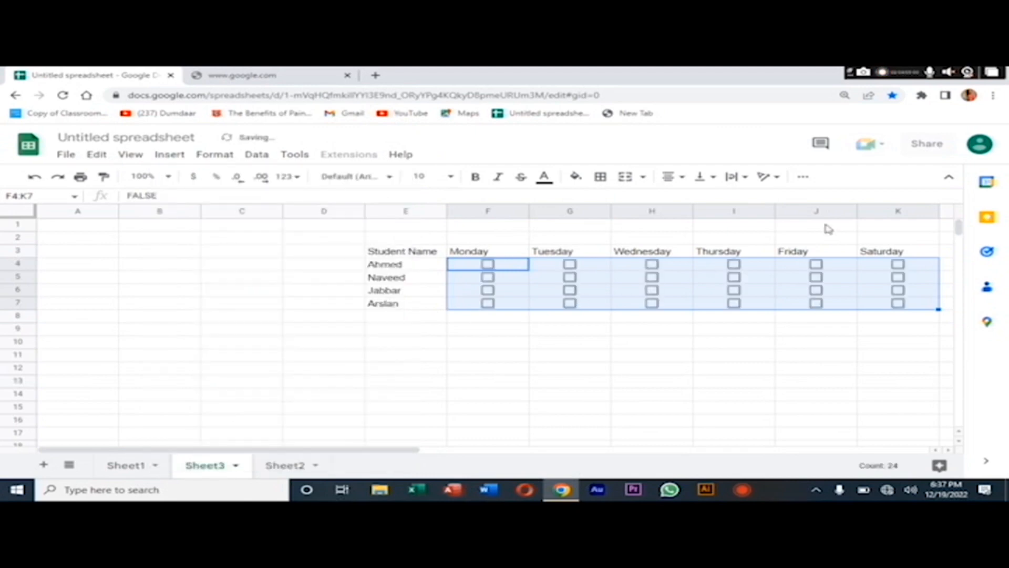
- Enter the header "Total Days" in cell L3, beside the Saturday column
{"action": "left_click", "coordinate": [946, 267]}
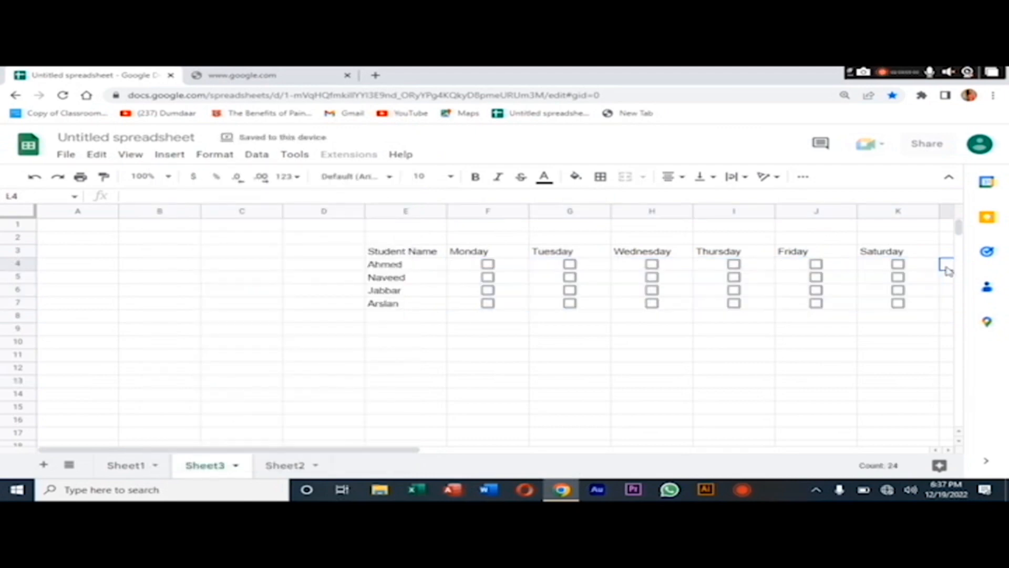
{"action": "key", "text": "Right"}
{"action": "key", "text": "Right"}
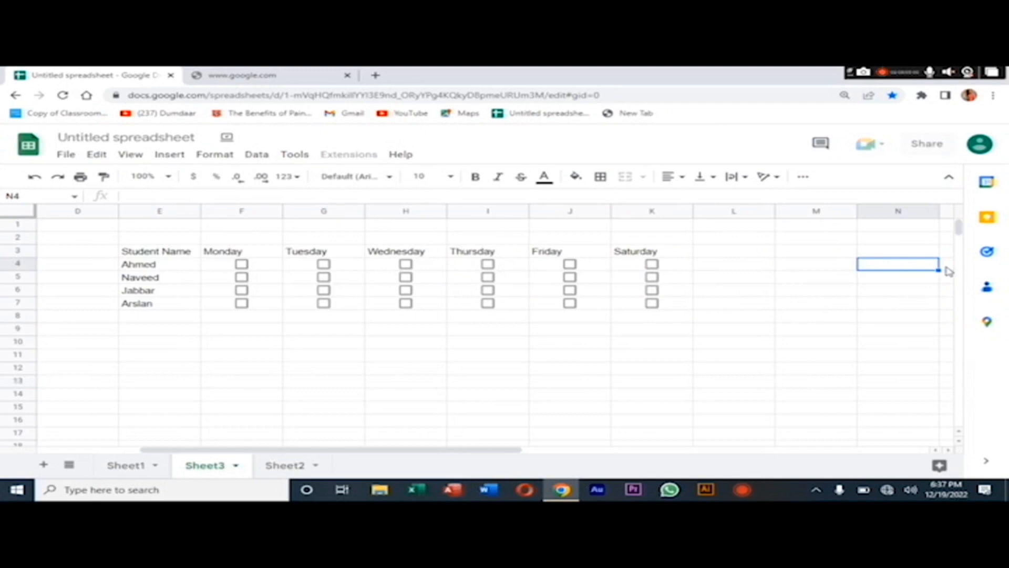
{"action": "key", "text": "Left"}
{"action": "key", "text": "Left"}
{"action": "key", "text": "Left"}
{"action": "key", "text": "Right"}
{"action": "key", "text": "Up"}
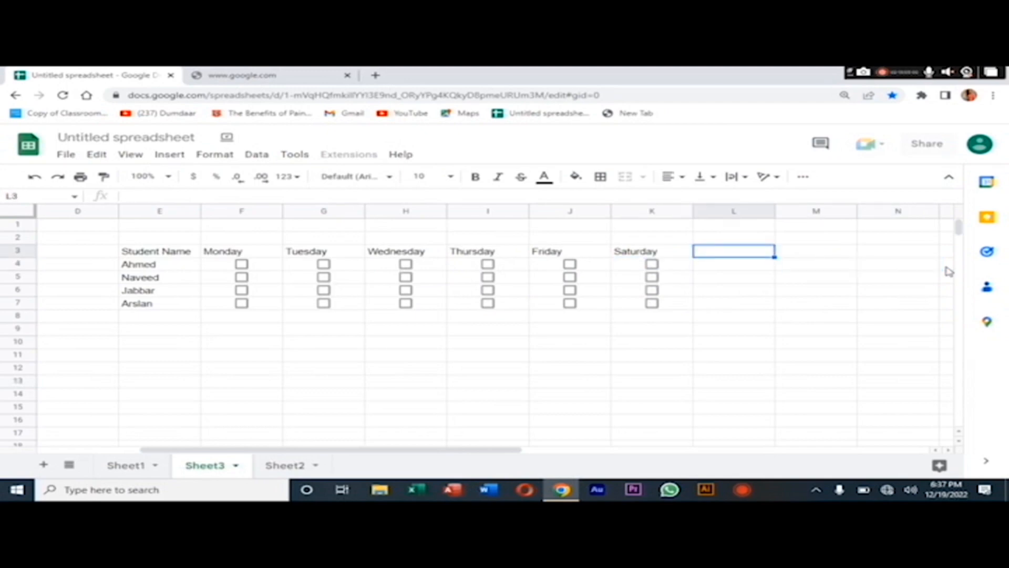
{"action": "type", "text": "T"}
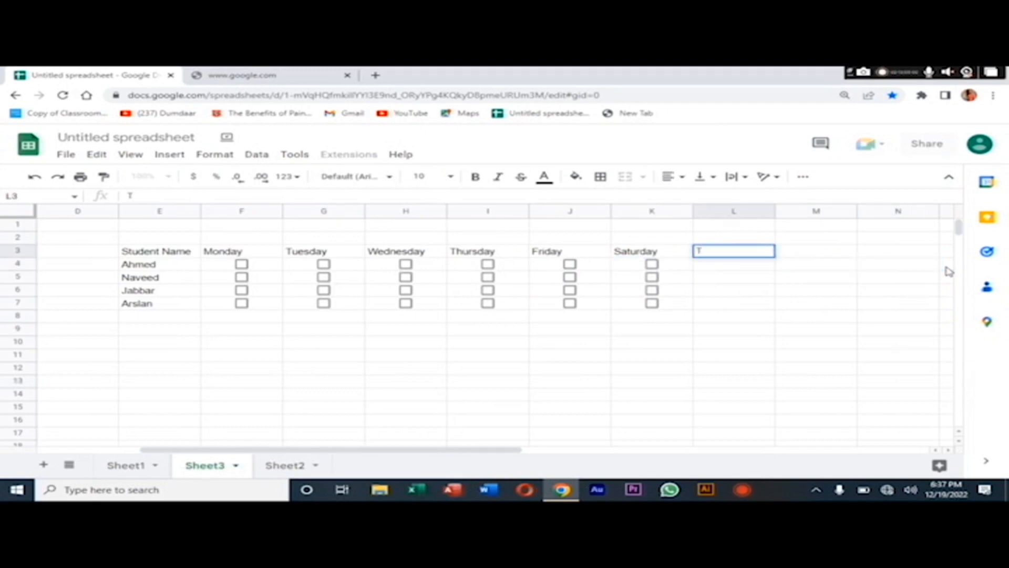
{"action": "type", "text": "otal Days"}
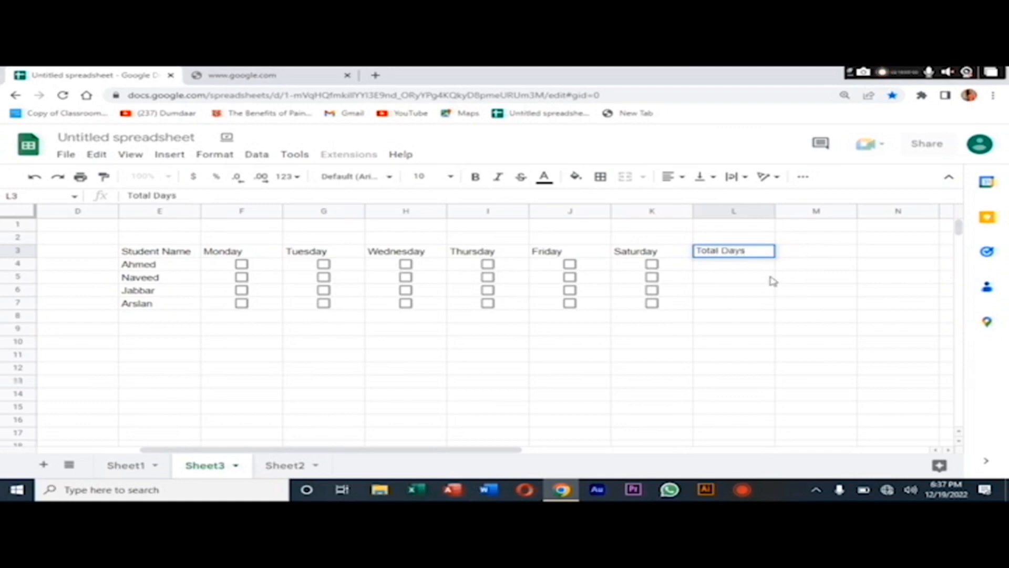
{"action": "key", "text": "Return"}
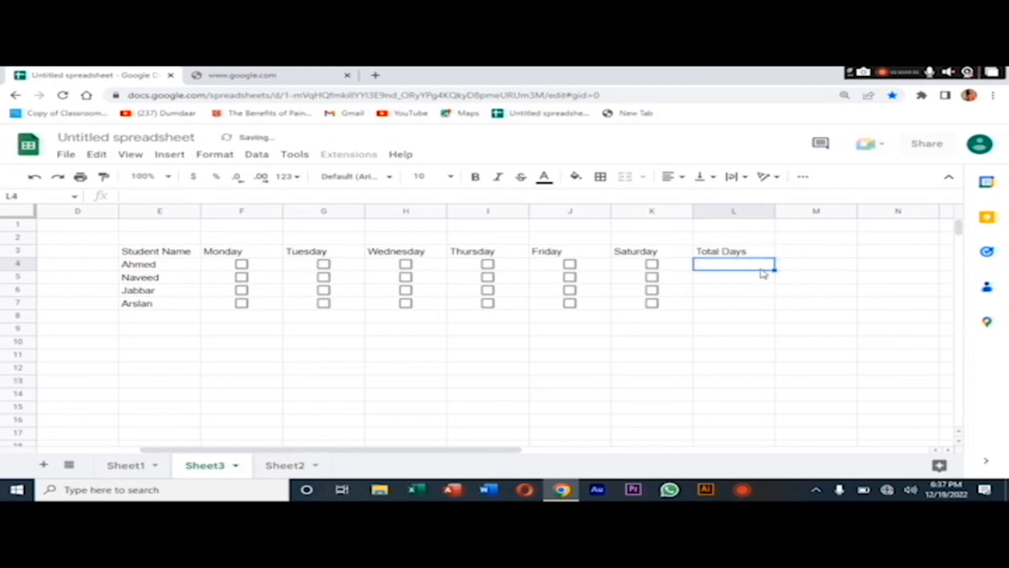
- Enter the formula =COUNTIF(F4:K4,true) in cell L4 to count the first student's checked days
{"action": "type", "text": "=co"}
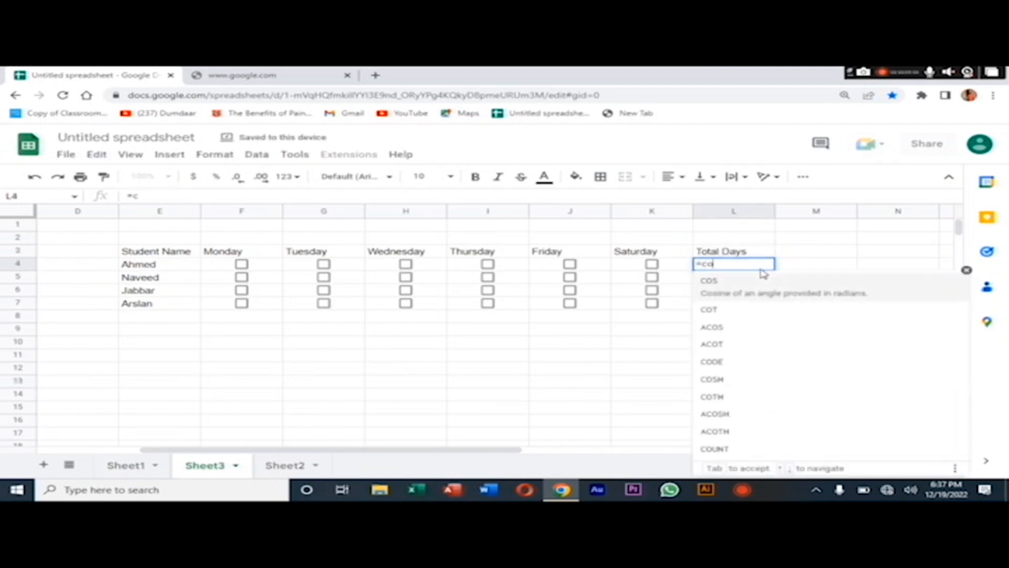
{"action": "type", "text": "unti"}
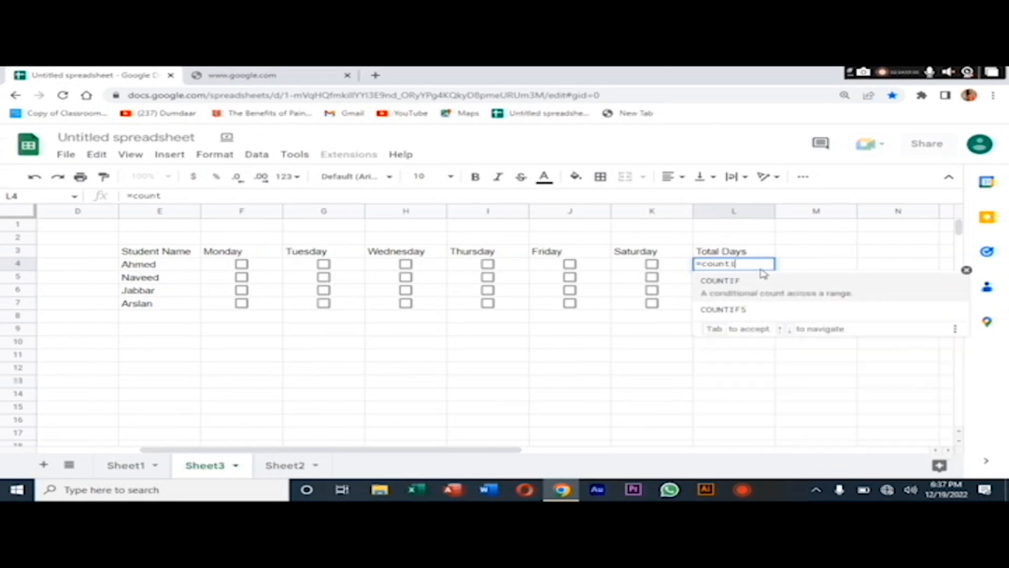
{"action": "type", "text": "f("}
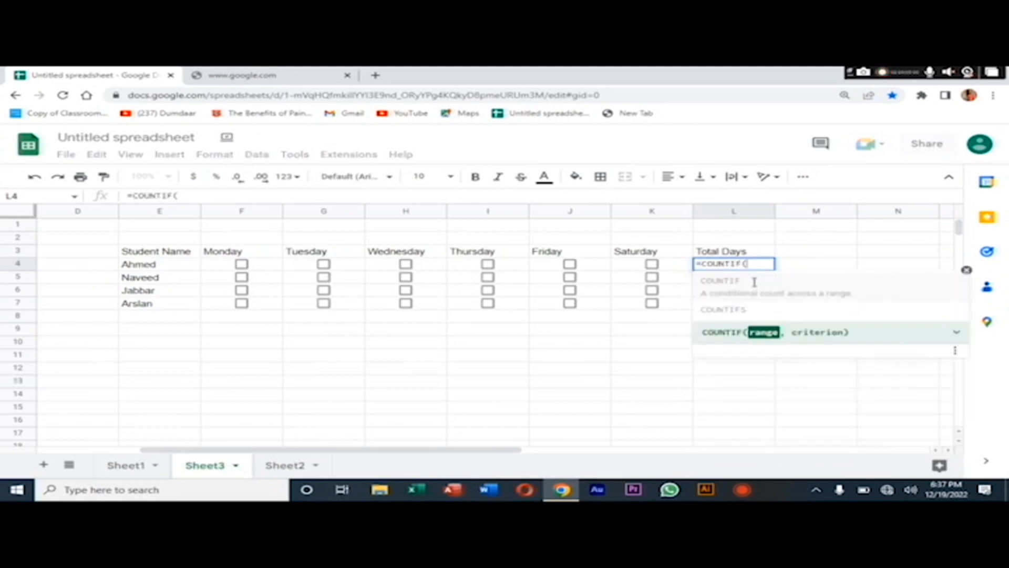
{"action": "left_click", "coordinate": [232, 269]}
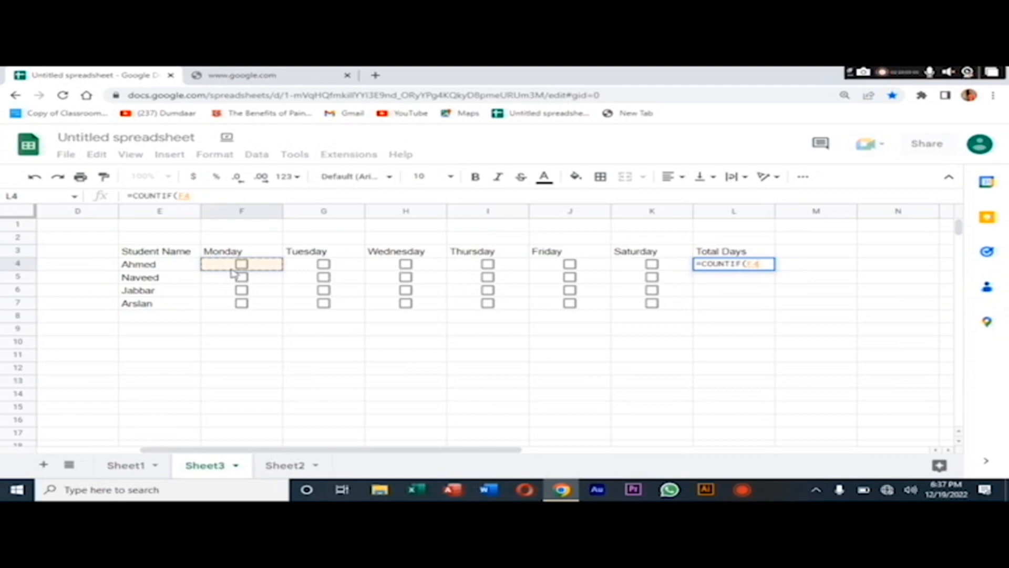
{"action": "key", "text": "shift+Right"}
{"action": "key", "text": "shift+Right"}
{"action": "key", "text": "shift+Right"}
{"action": "key", "text": "shift+Right"}
{"action": "key", "text": "shift+Right"}
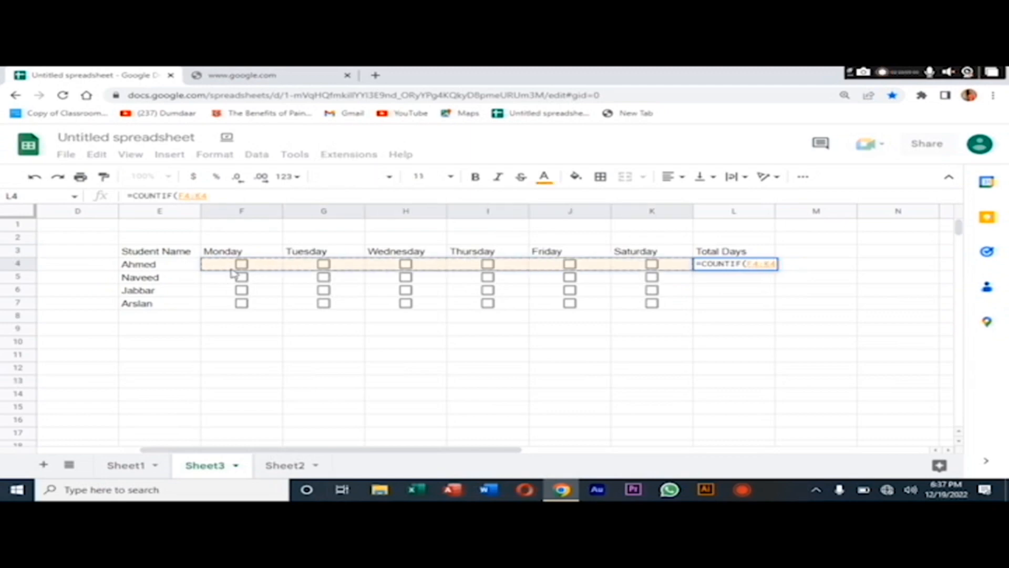
{"action": "type", "text": ","}
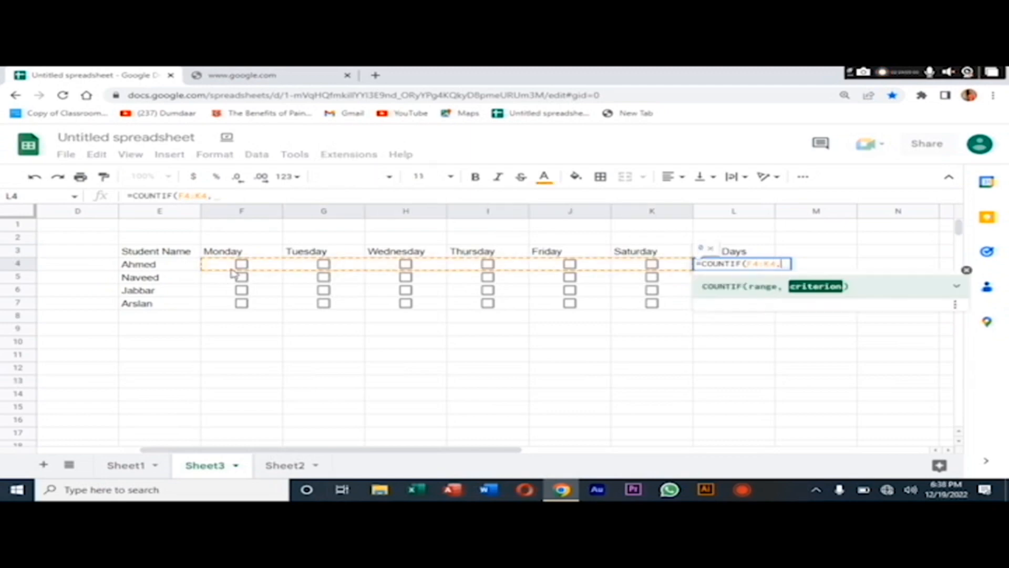
{"action": "type", "text": "true"}
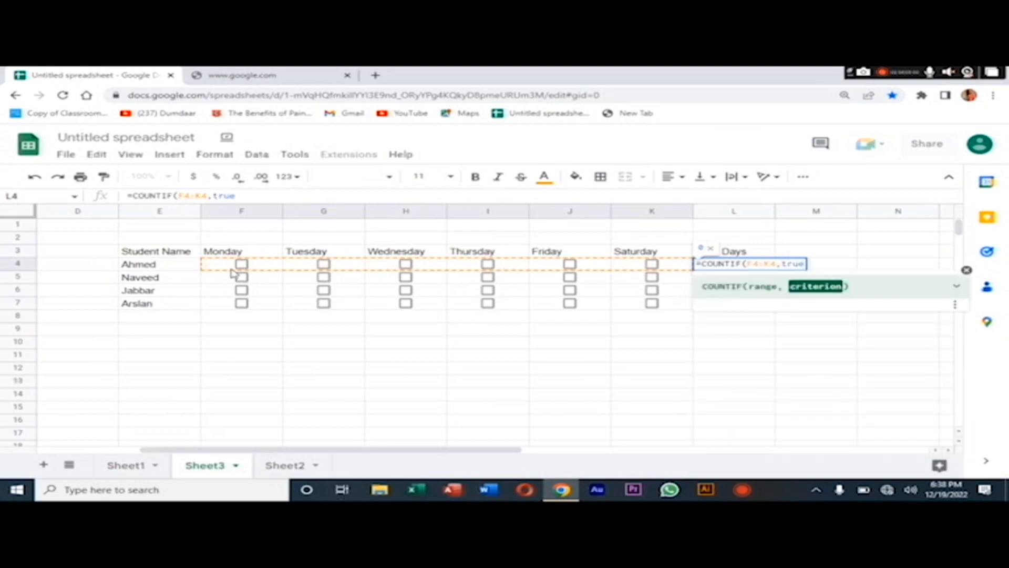
{"action": "type", "text": ")"}
{"action": "key", "text": "Return"}
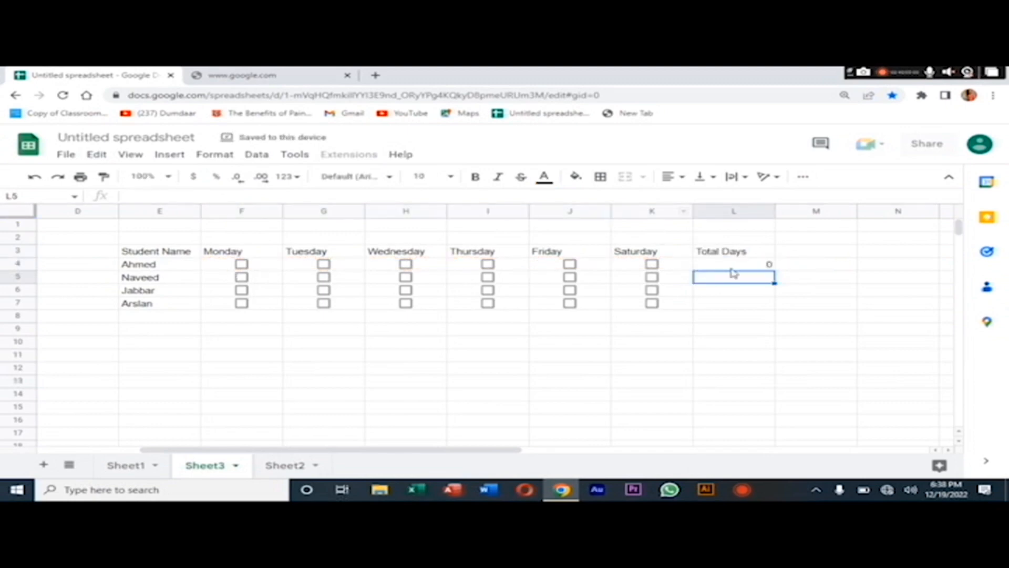
- Fill the COUNTIF formula from L4 down through L7 for the remaining students
{"action": "left_click", "coordinate": [749, 266]}
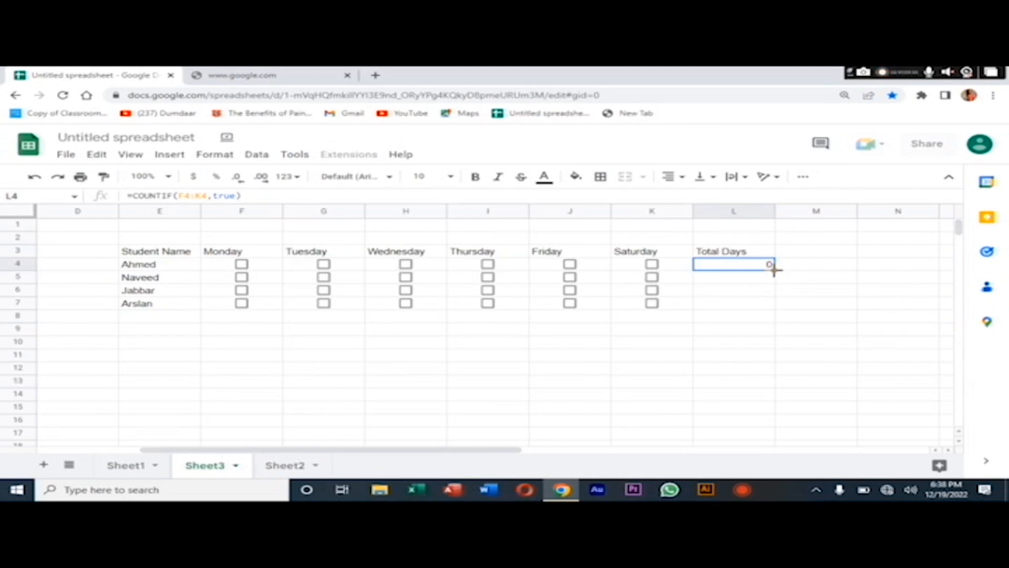
{"action": "left_click_drag", "start_coordinate": [774, 270], "coordinate": [773, 309]}
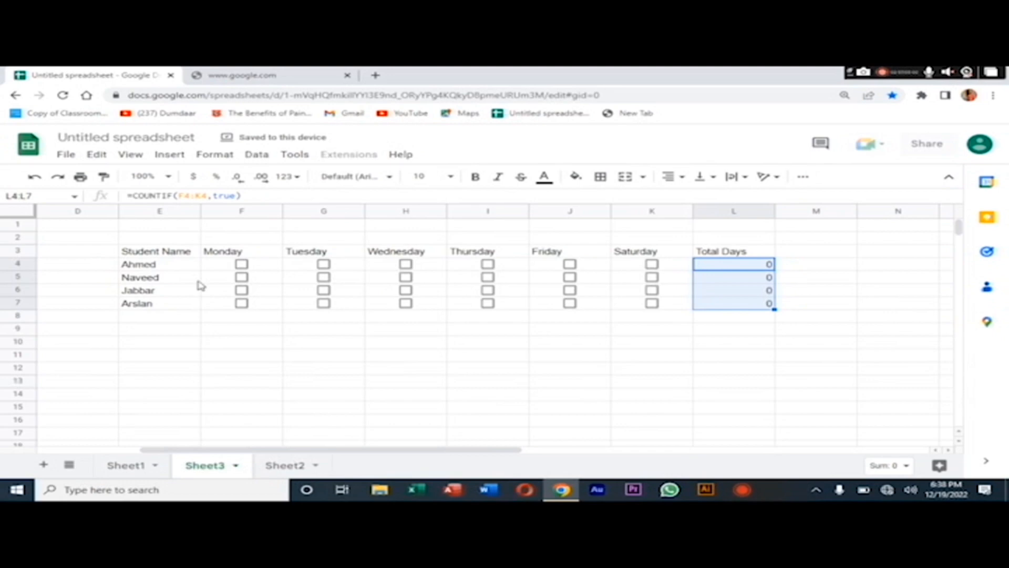
{"action": "left_click", "coordinate": [316, 317]}
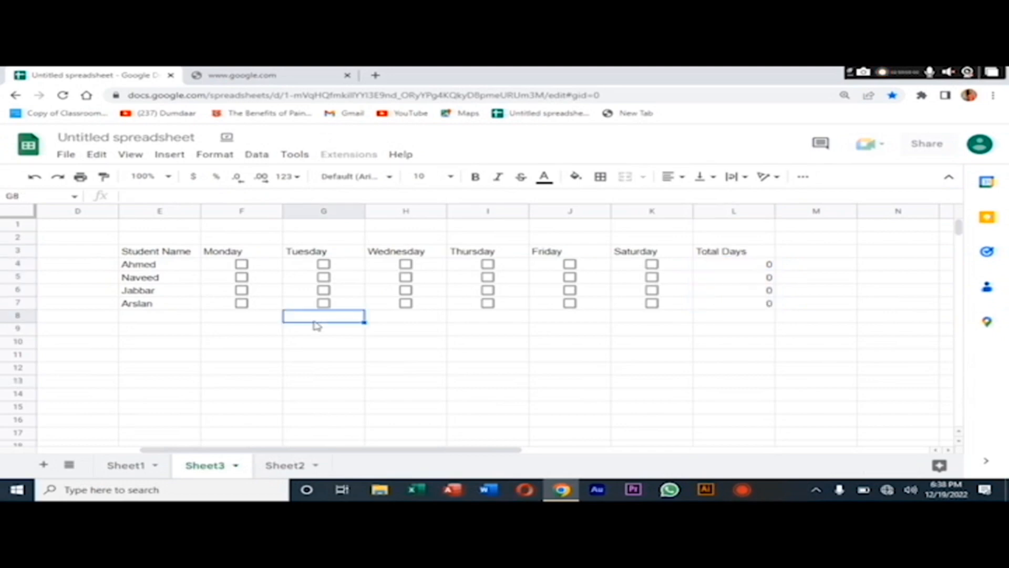
- Check Monday through Saturday for the student in row 4, and Tuesday and Thursday for the student in row 7
{"action": "left_click", "coordinate": [241, 268]}
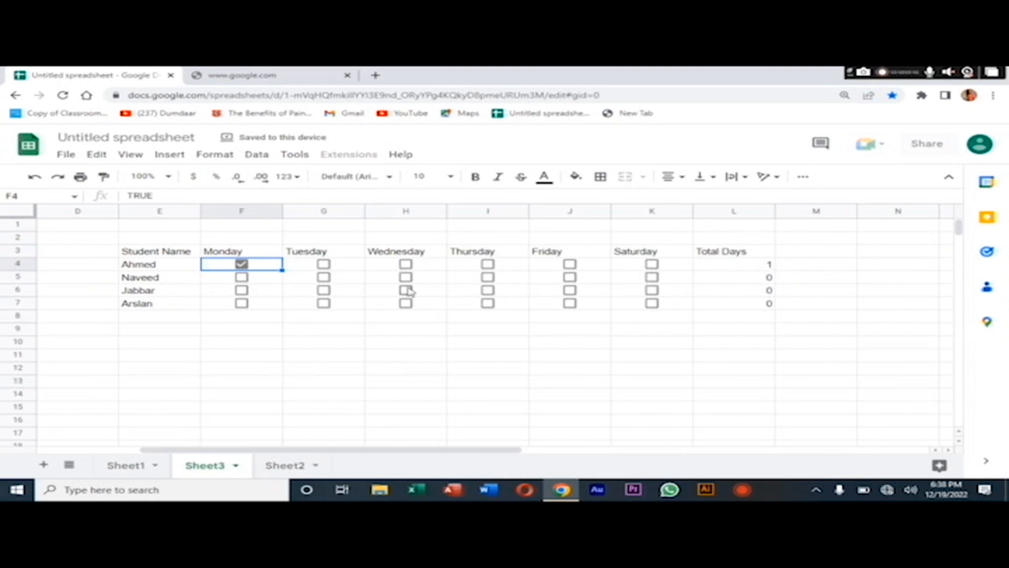
{"action": "left_click", "coordinate": [323, 264]}
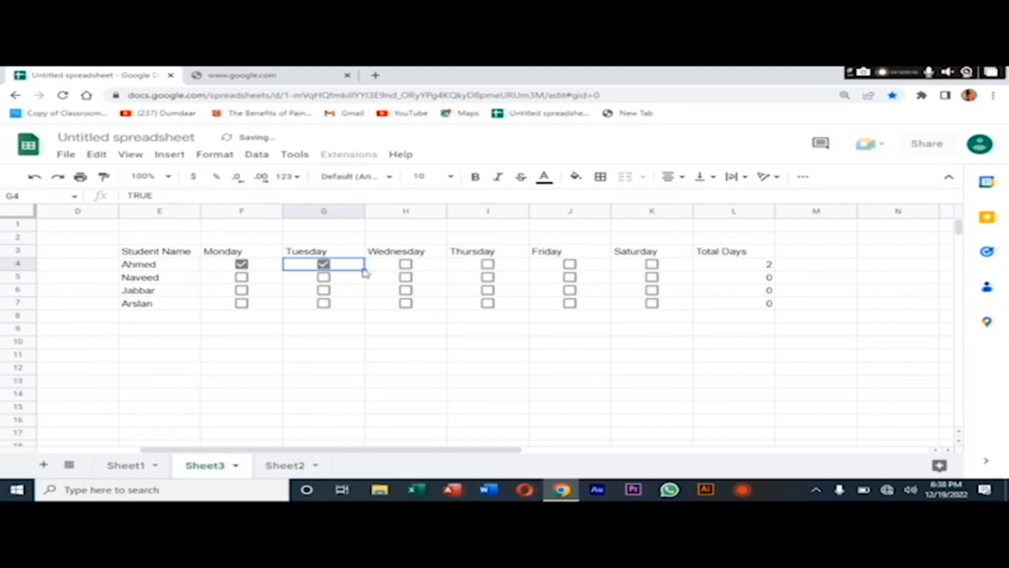
{"action": "left_click", "coordinate": [405, 267]}
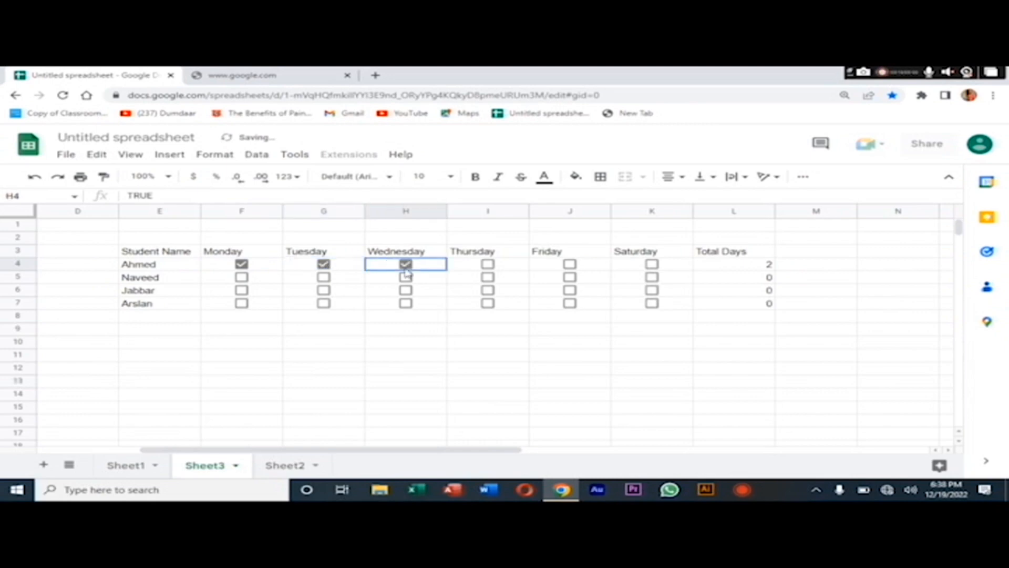
{"action": "left_click", "coordinate": [485, 267]}
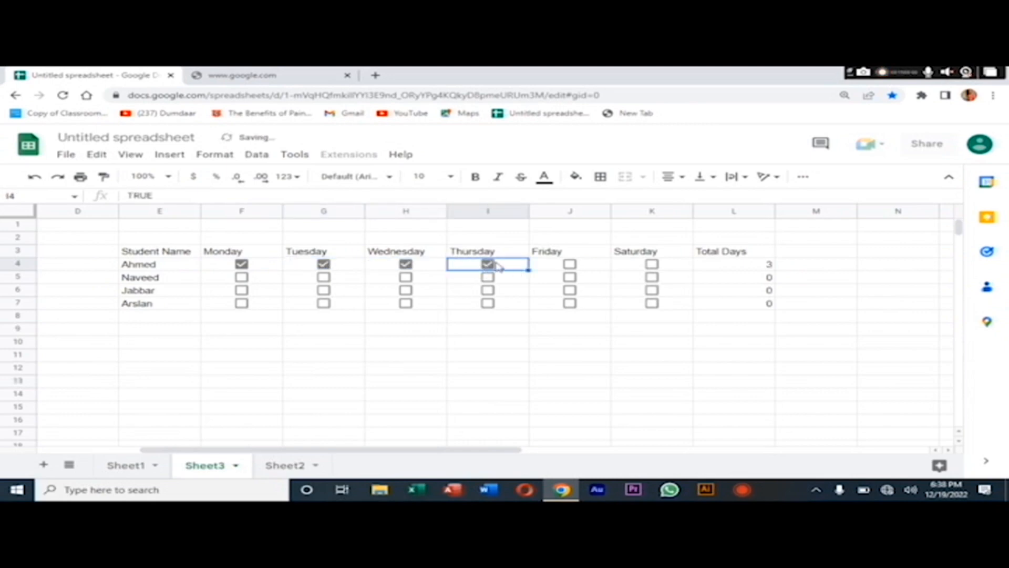
{"action": "left_click", "coordinate": [569, 266]}
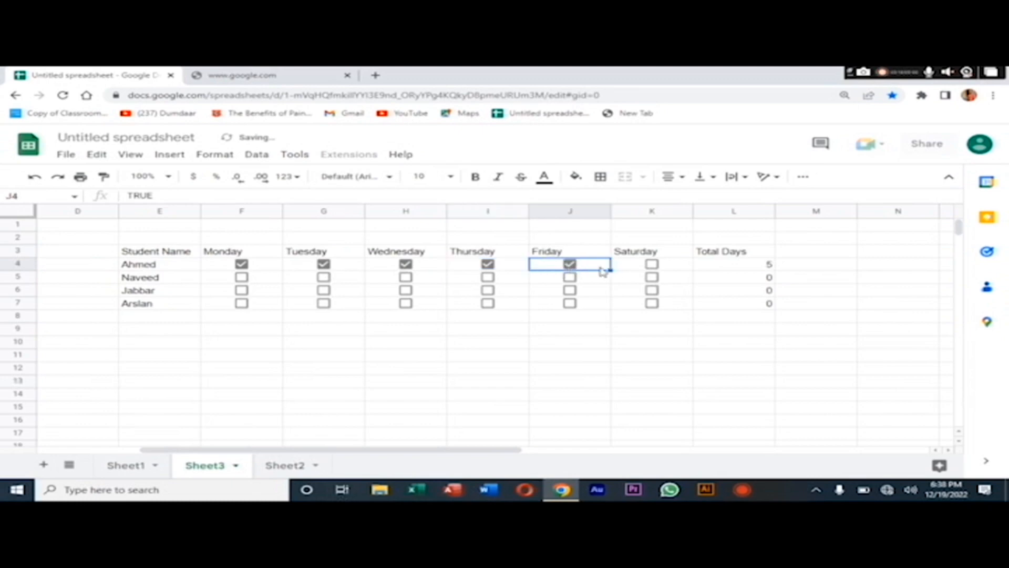
{"action": "left_click", "coordinate": [652, 264]}
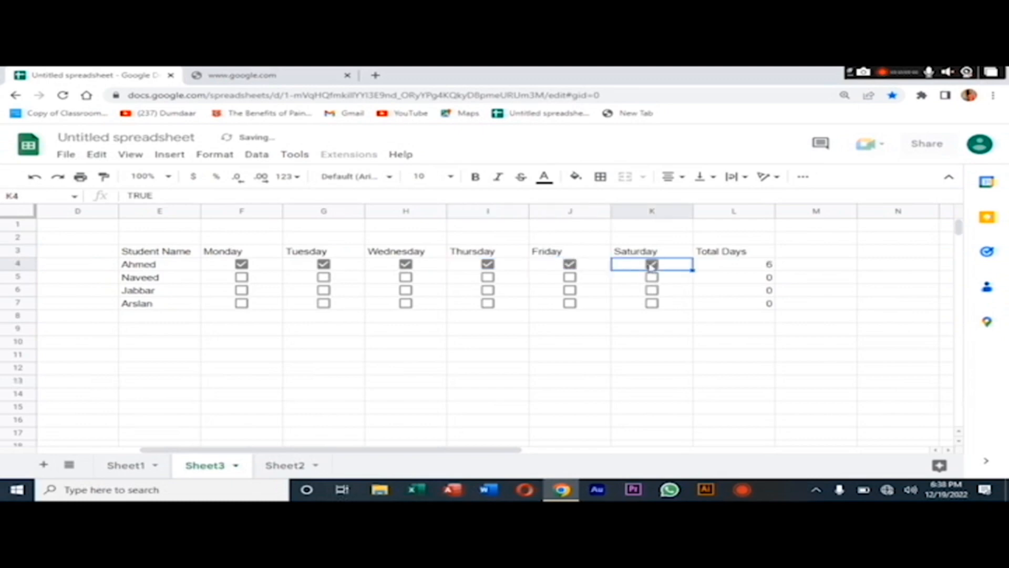
{"action": "left_click", "coordinate": [323, 303]}
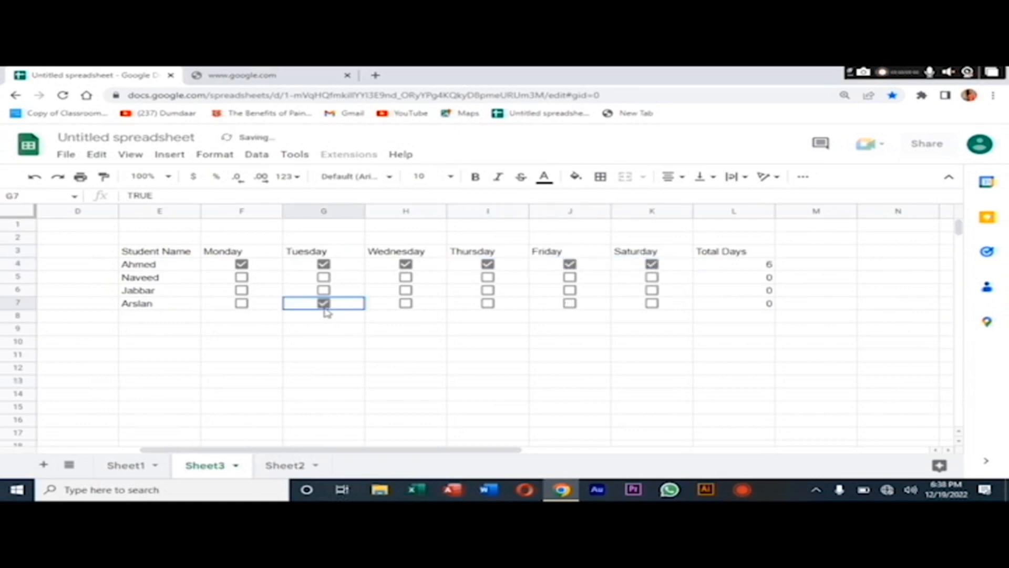
{"action": "left_click", "coordinate": [489, 304]}
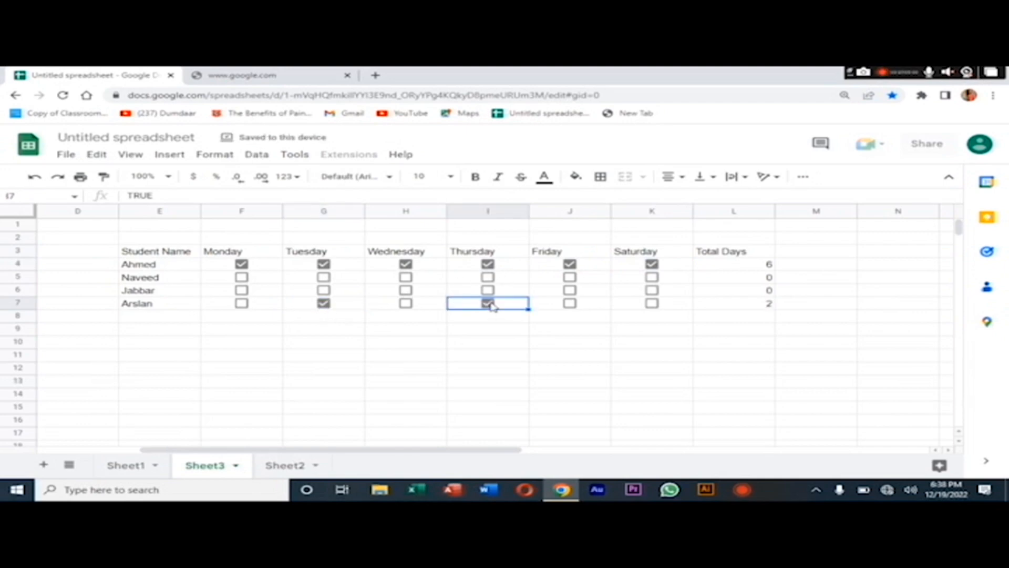
- Format the whole attendance table E3:L7 in bold with font size 12
{"action": "key", "text": "ctrl+a"}
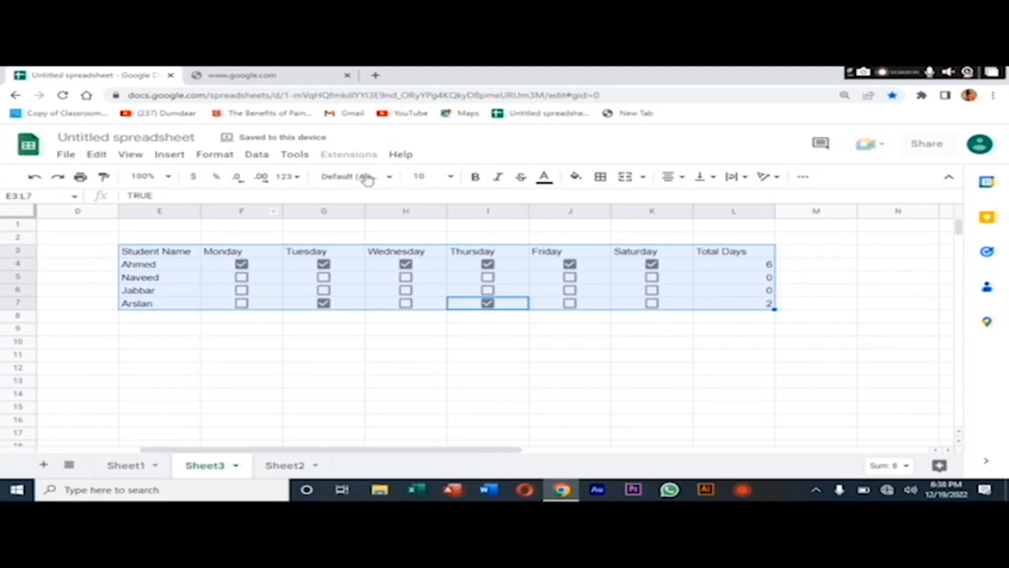
{"action": "left_click", "coordinate": [450, 179]}
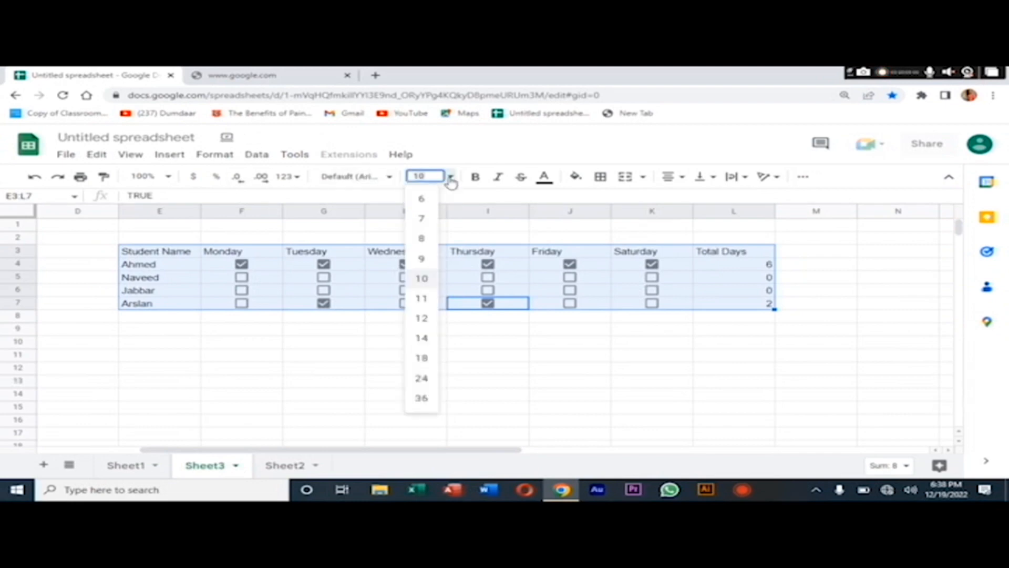
{"action": "left_click", "coordinate": [425, 317]}
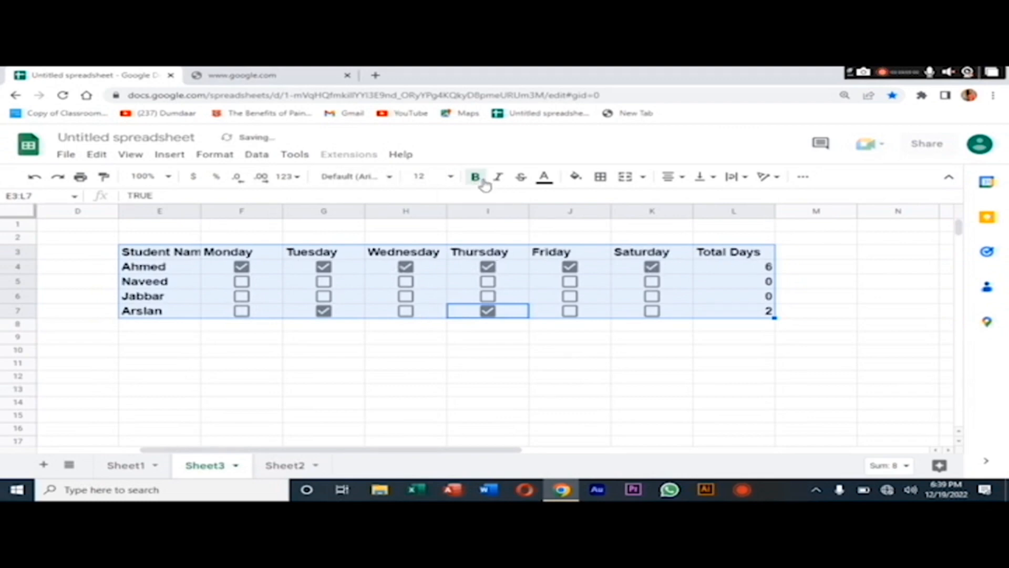
- Apply alternating colors with the orange default style and a header row to the attendance table E3:L7
{"action": "left_click", "coordinate": [169, 154]}
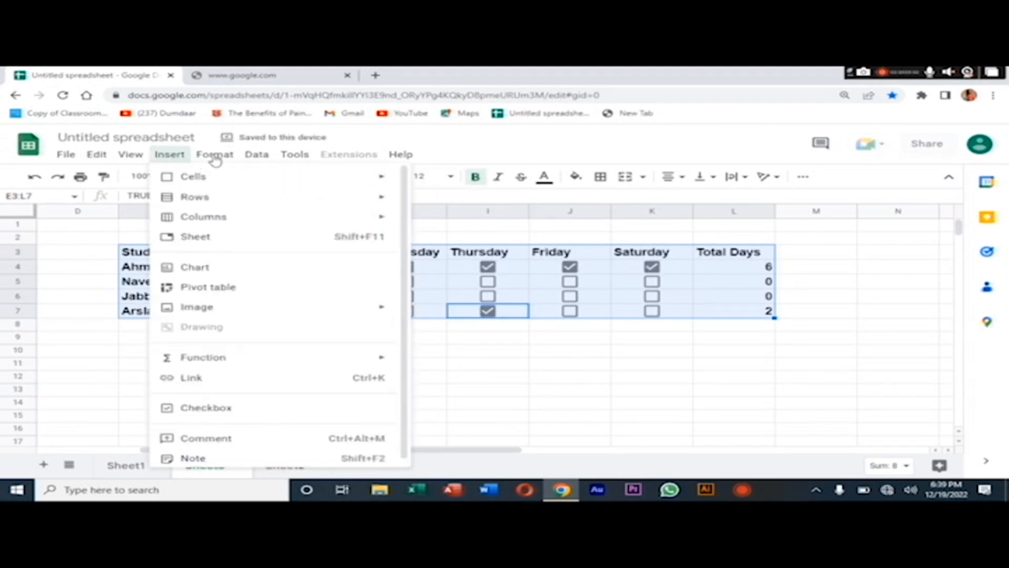
{"action": "left_click", "coordinate": [215, 157]}
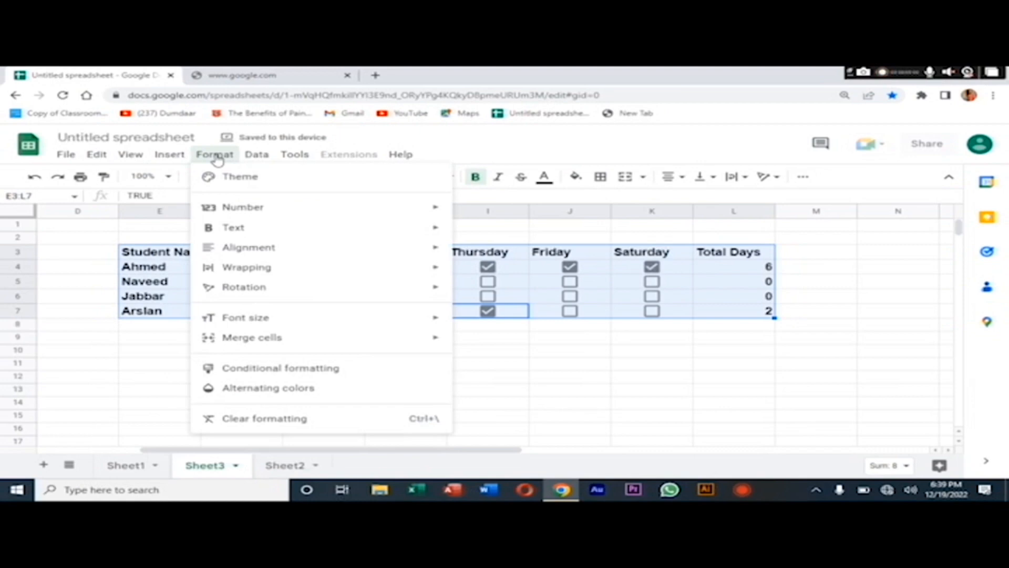
{"action": "left_click", "coordinate": [271, 388]}
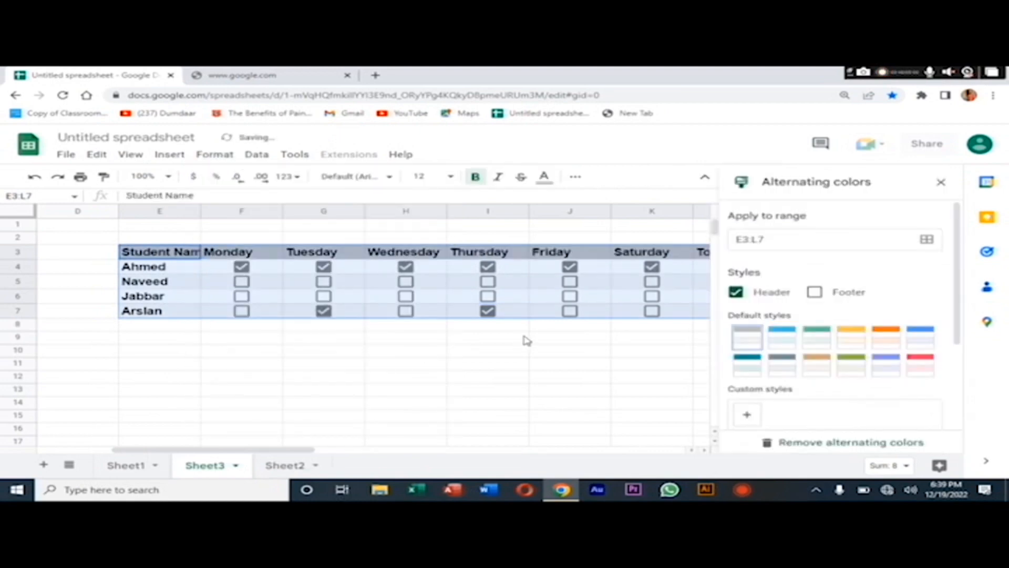
{"action": "left_click", "coordinate": [816, 338]}
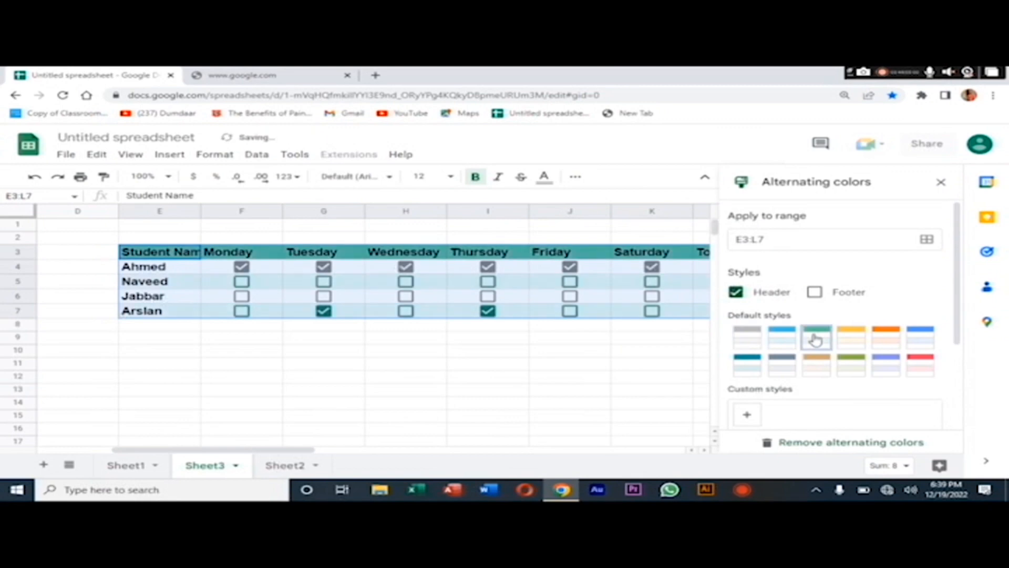
{"action": "left_click", "coordinate": [887, 340]}
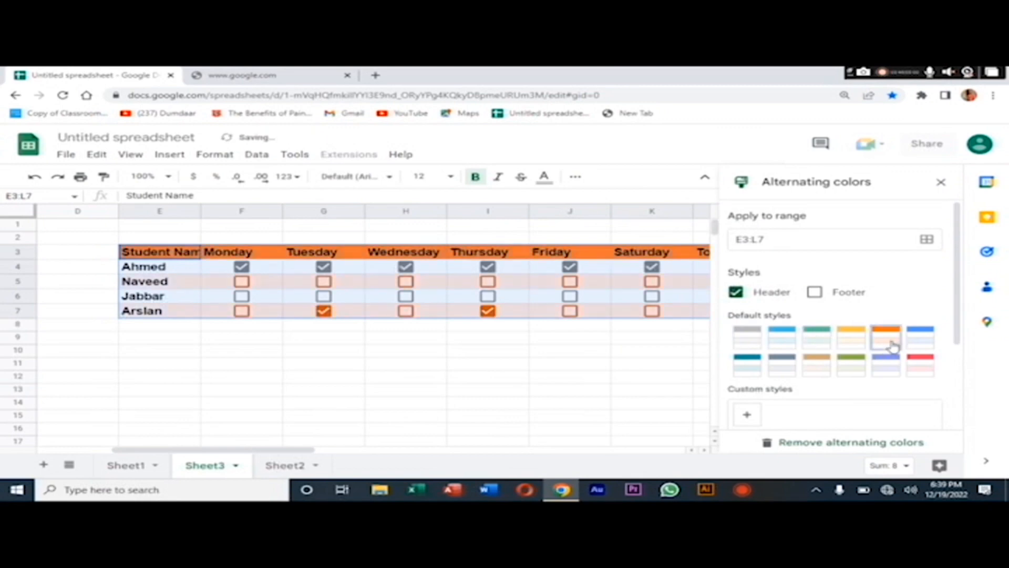
{"action": "left_click", "coordinate": [513, 408]}
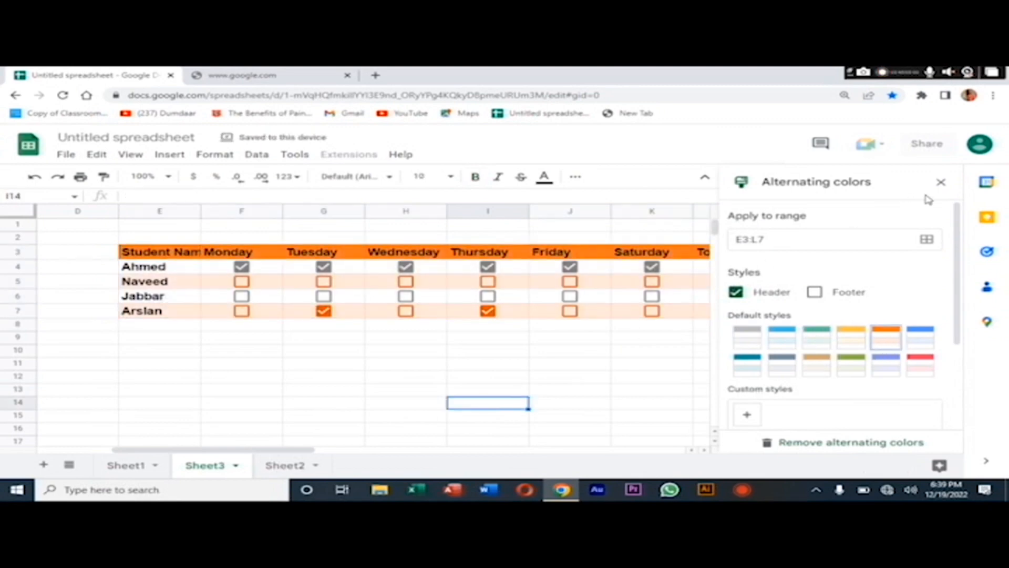
{"action": "left_click", "coordinate": [940, 183]}
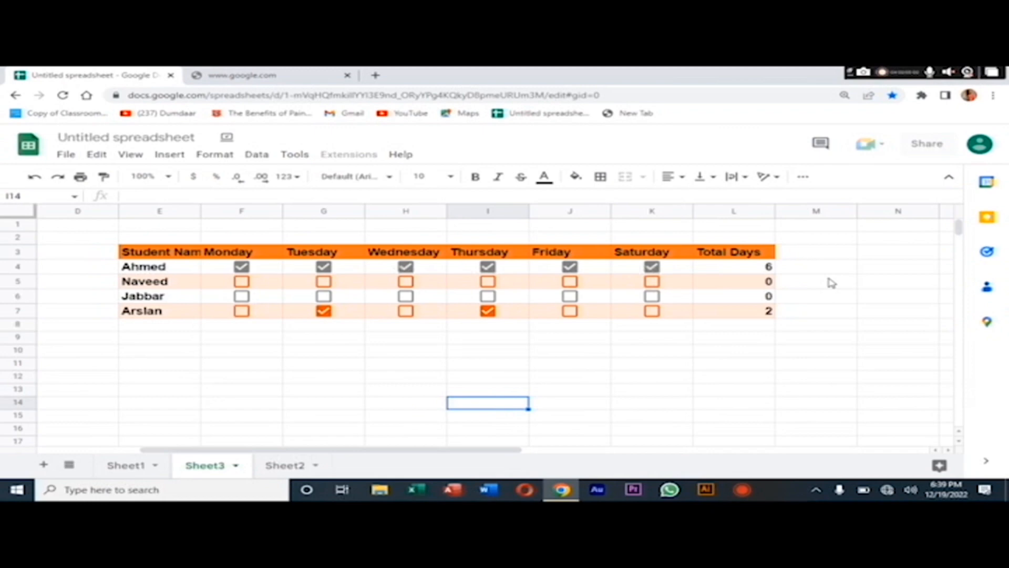
{"action": "key", "text": "ctrl+a"}
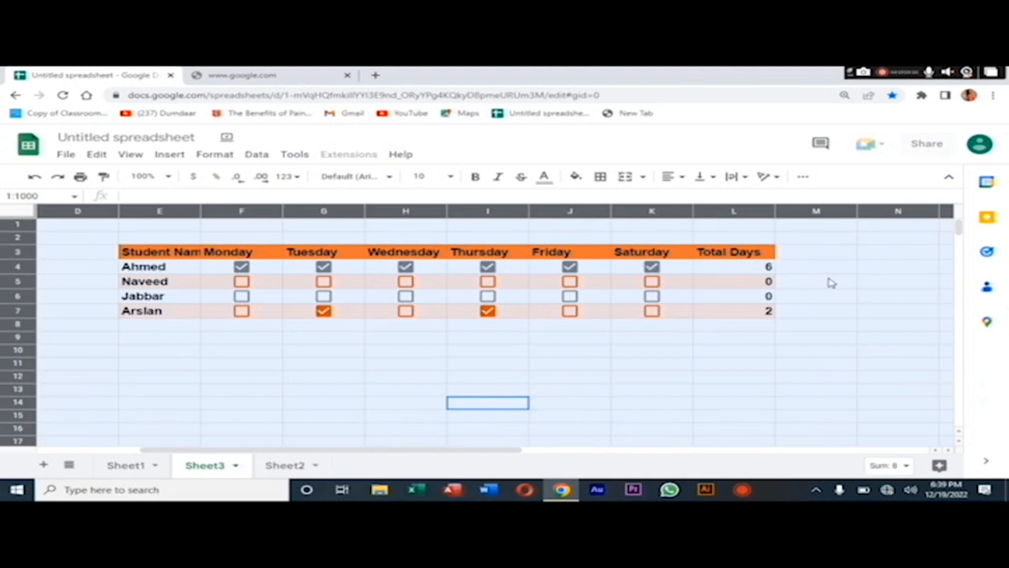
{"action": "left_click", "coordinate": [831, 283]}
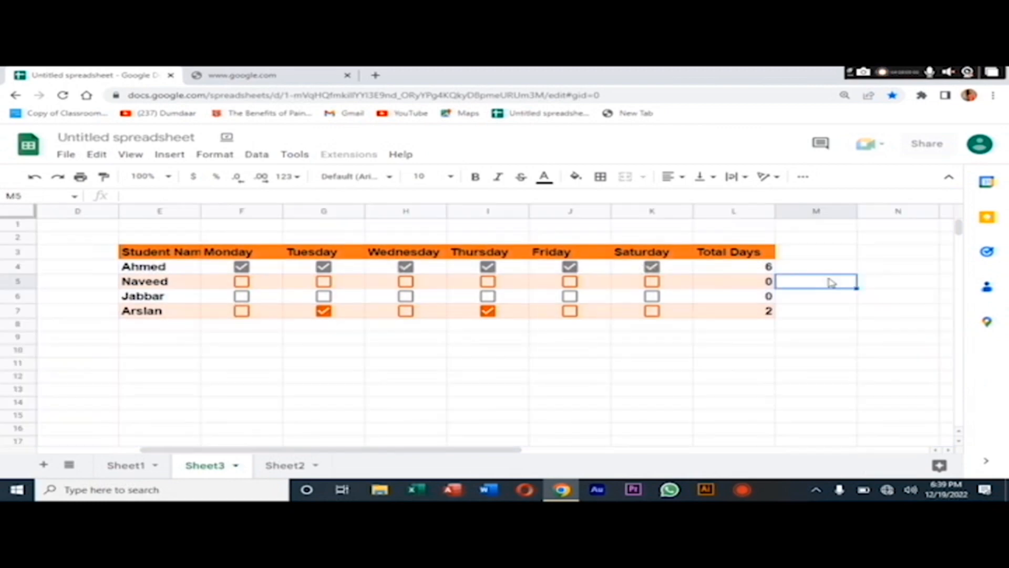